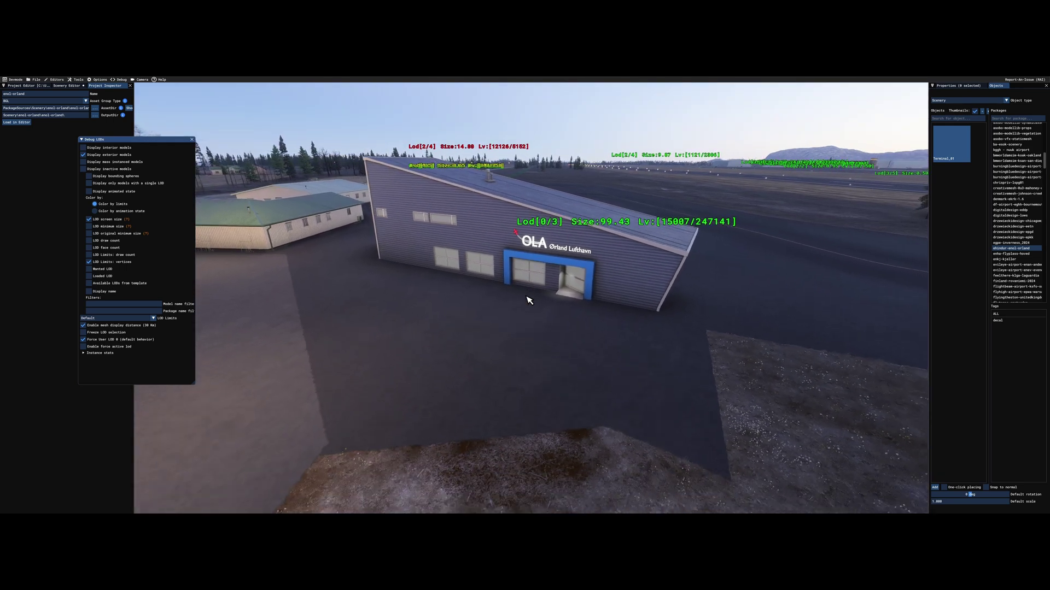
# Fly the camera backward from the OLA terminal so the Debug LODs labels switch to lower LODs.
pyautogui.press('s')
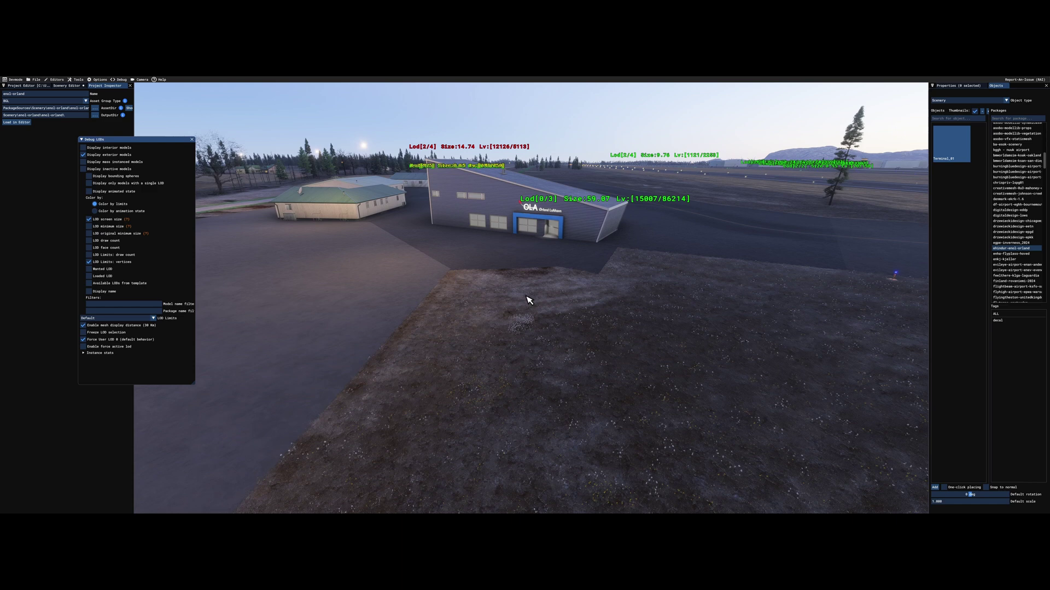
pyautogui.press('s')
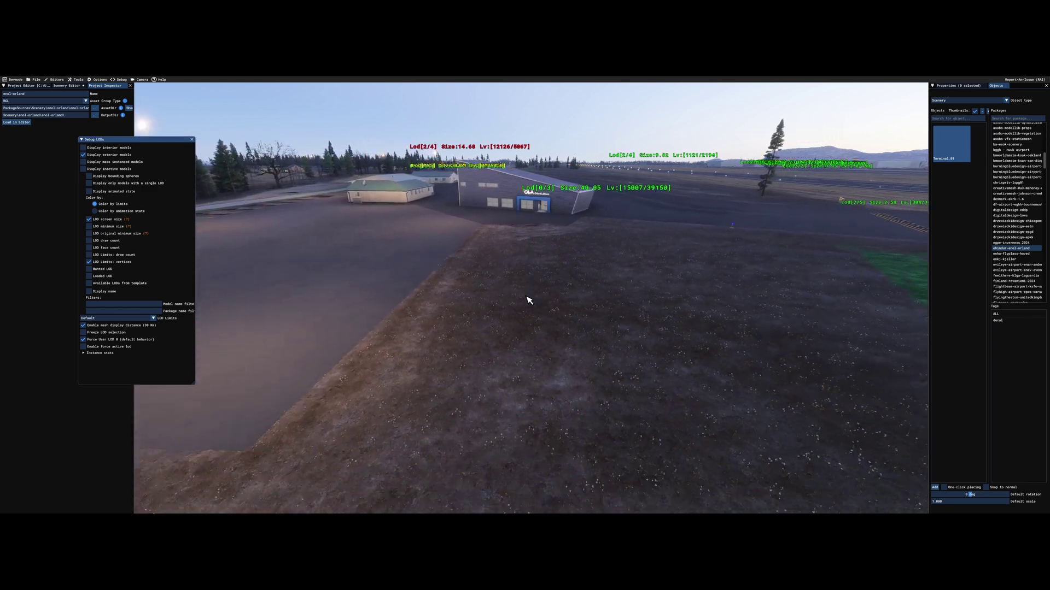
pyautogui.press('s')
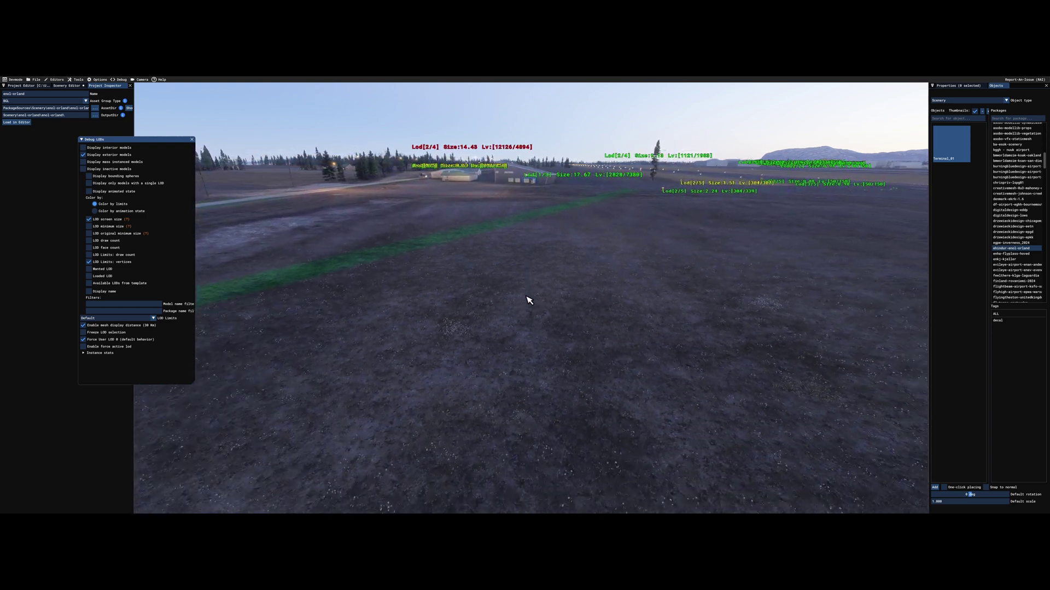
pyautogui.press('s')
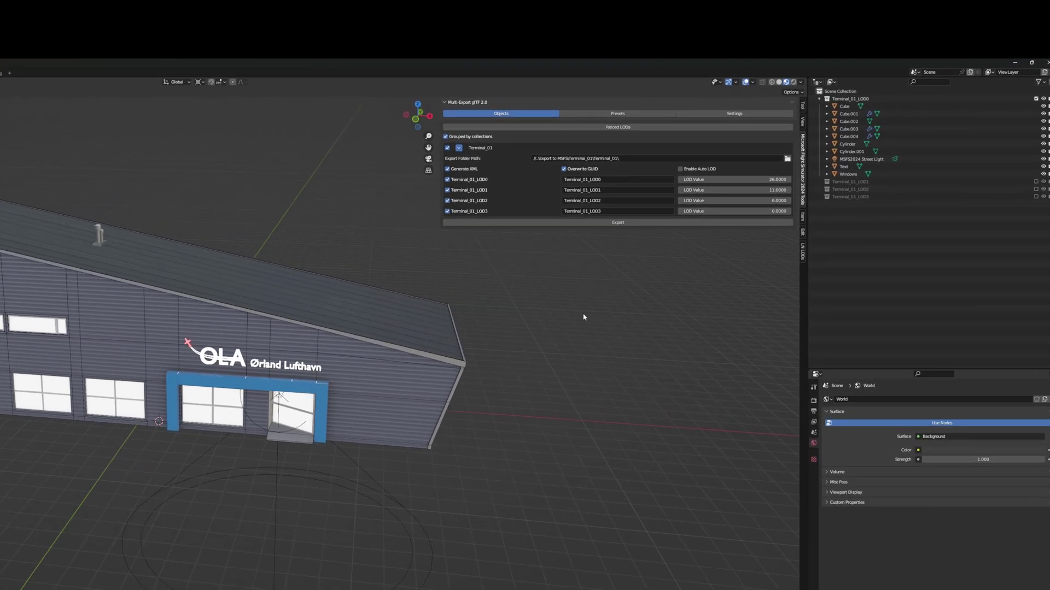
# Select the Terminal_01_LOD0 collection and orbit to a frontal view of the terminal.
pyautogui.click(814, 90)
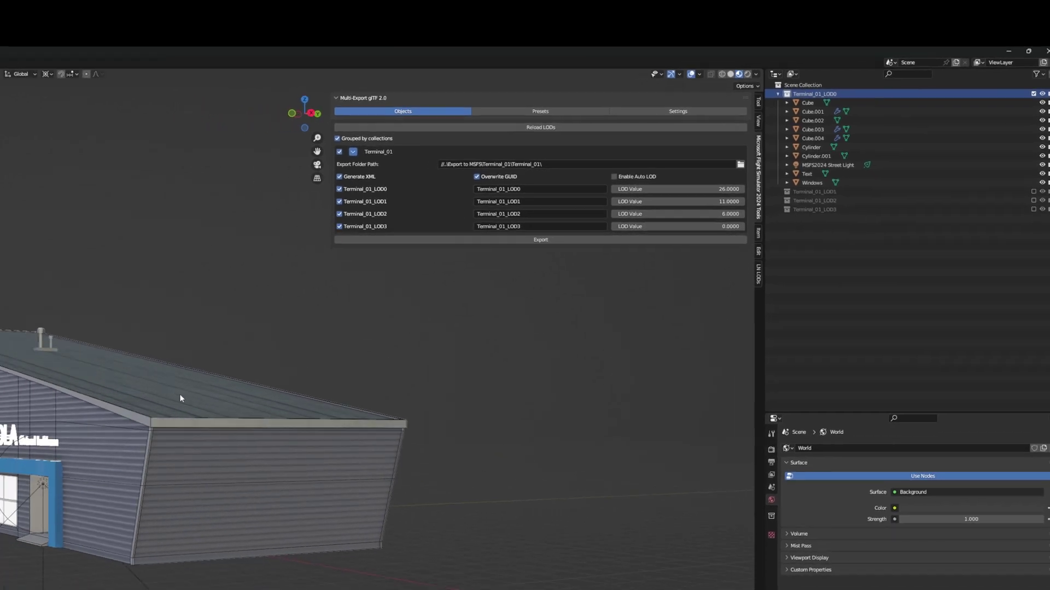
pyautogui.moveTo(180, 398); pyautogui.dragTo(245, 411, button='middle')
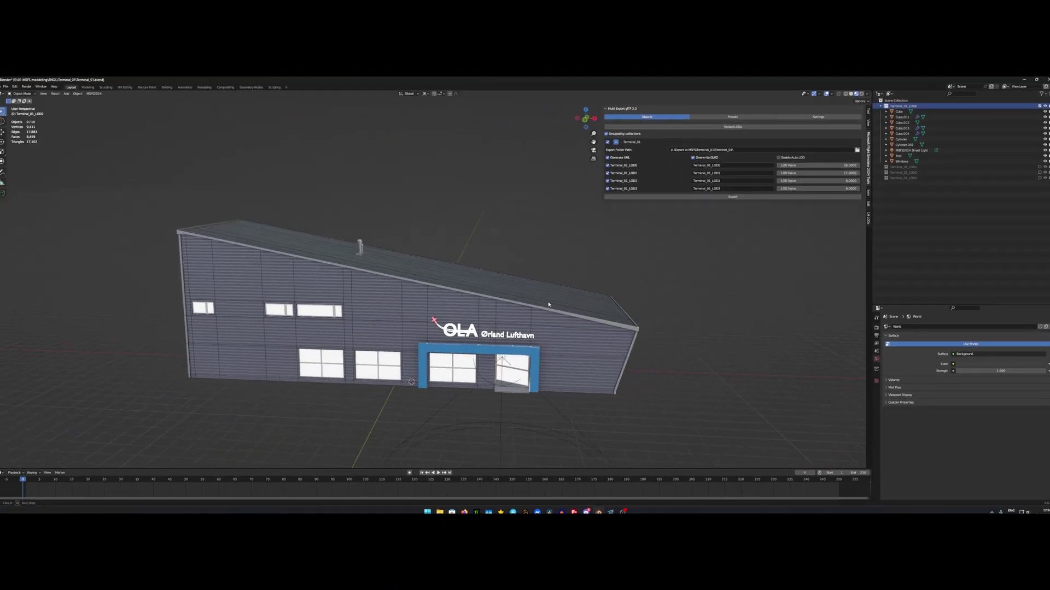
pyautogui.moveTo(548, 304); pyautogui.dragTo(569, 298, button='middle')
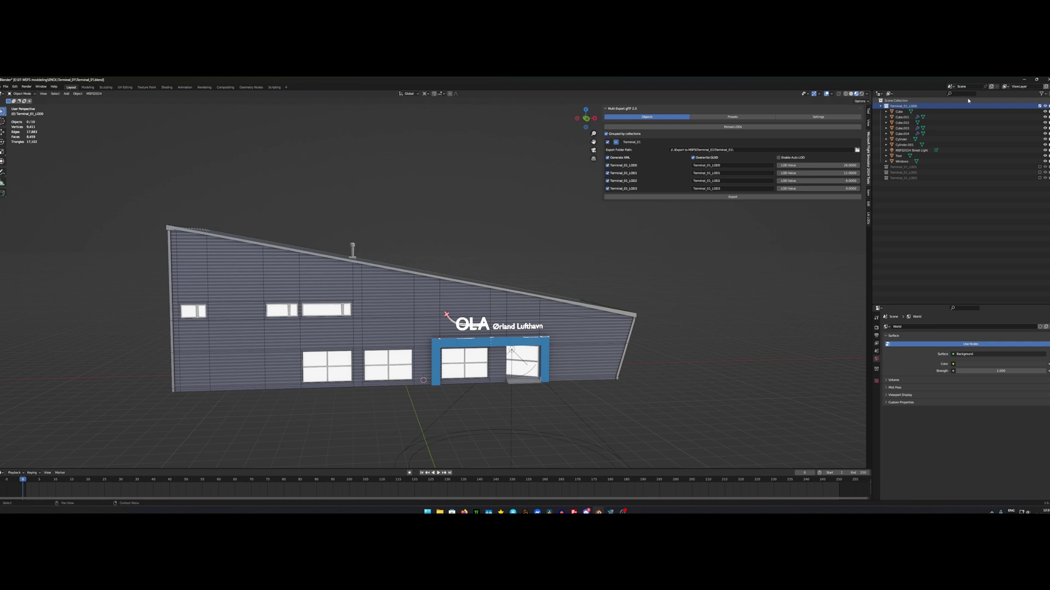
# Include Terminal_01_LOD1, select Building_LOD1 and show its Decimate modifier.
pyautogui.click(1040, 166)
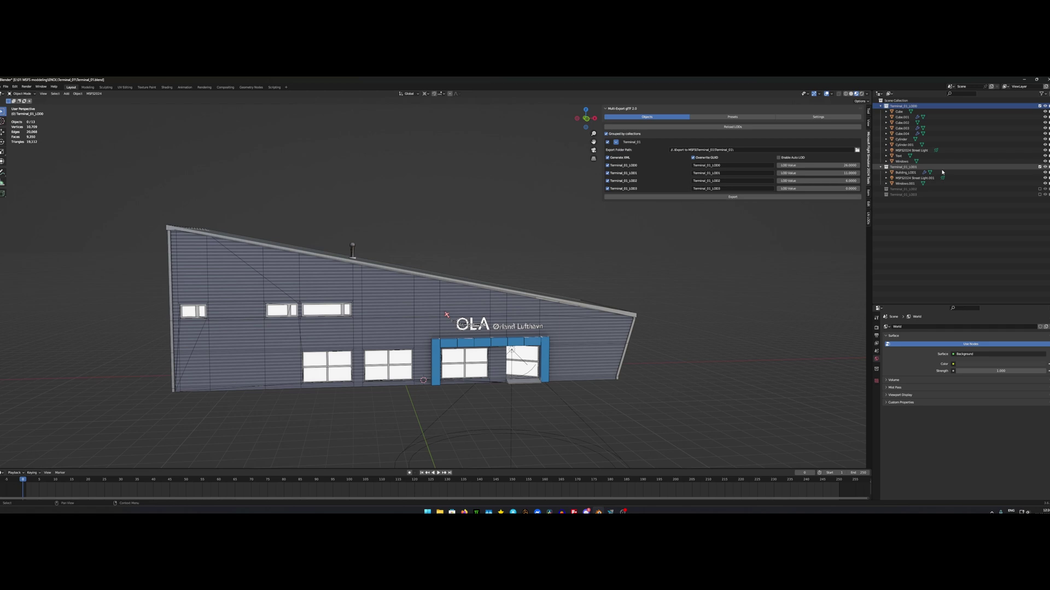
pyautogui.click(904, 173)
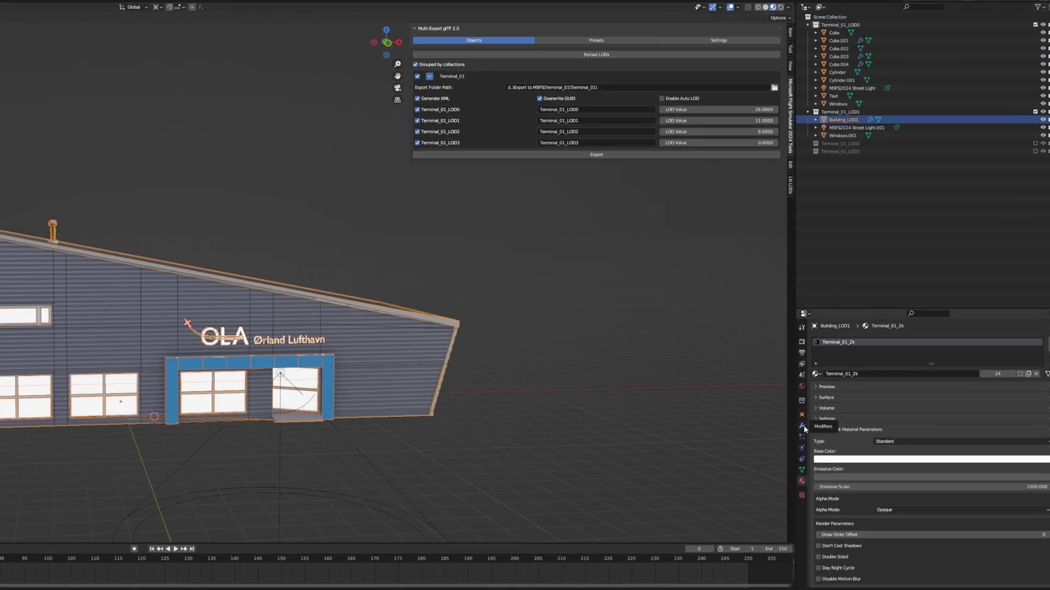
pyautogui.click(876, 387)
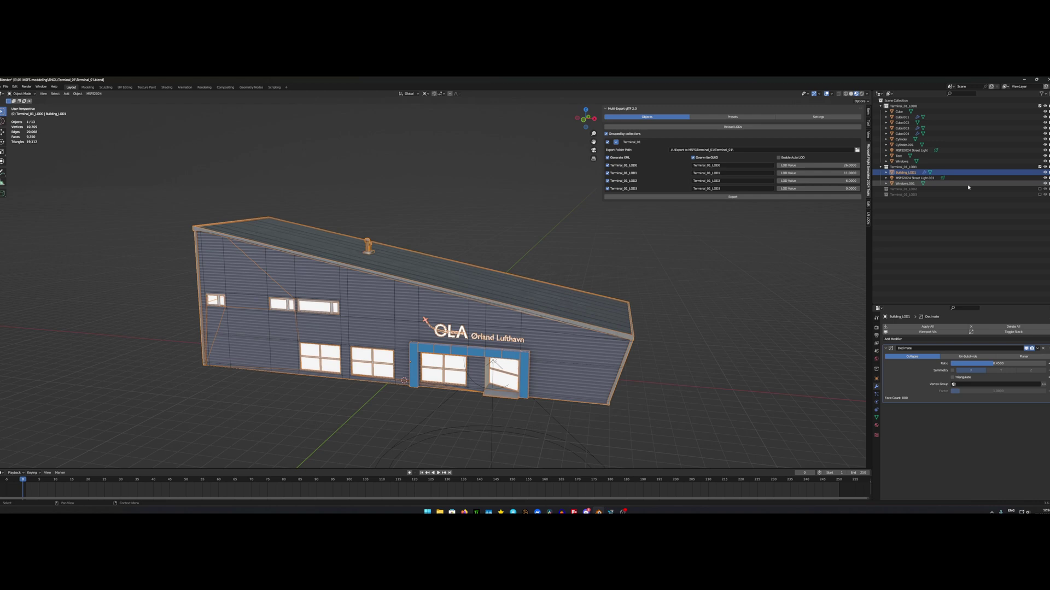
# Show only Terminal_01_LOD2 and select Building_LOD2 to see its 0.1 Collapse Decimate modifier.
pyautogui.click(1039, 189)
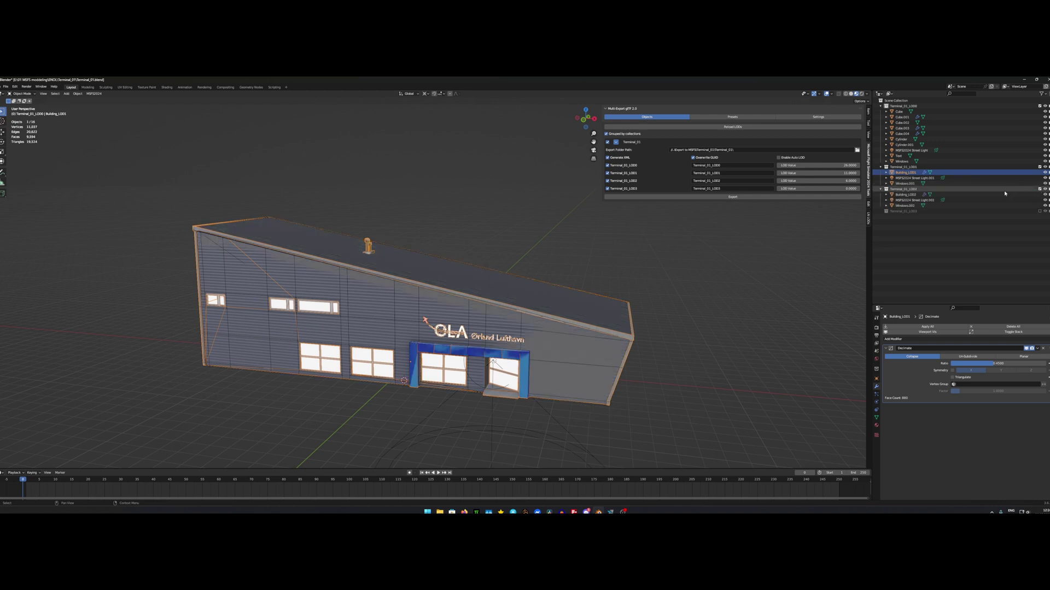
pyautogui.click(1039, 167)
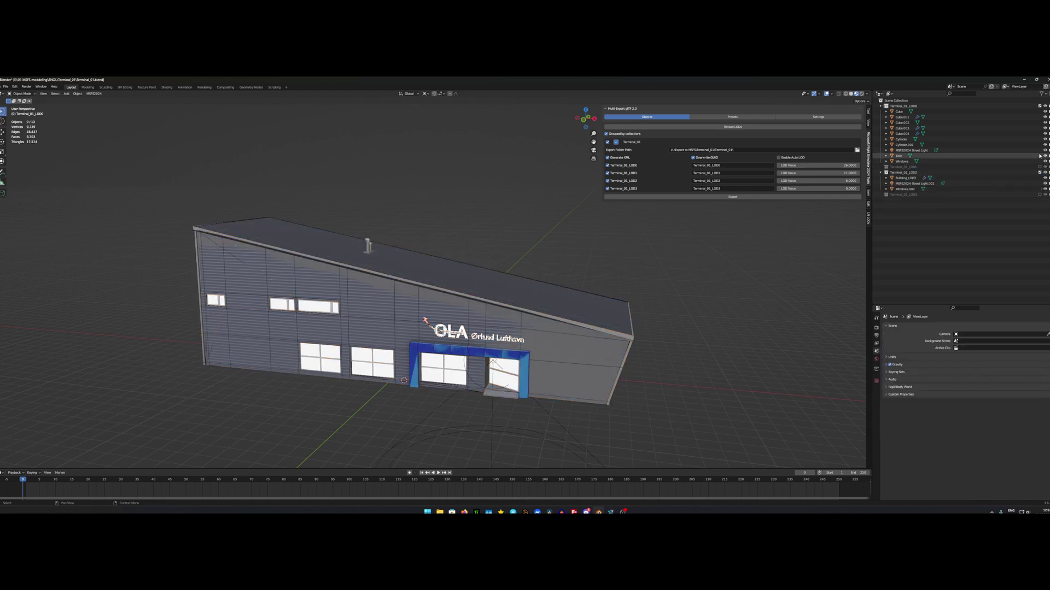
pyautogui.click(1040, 106)
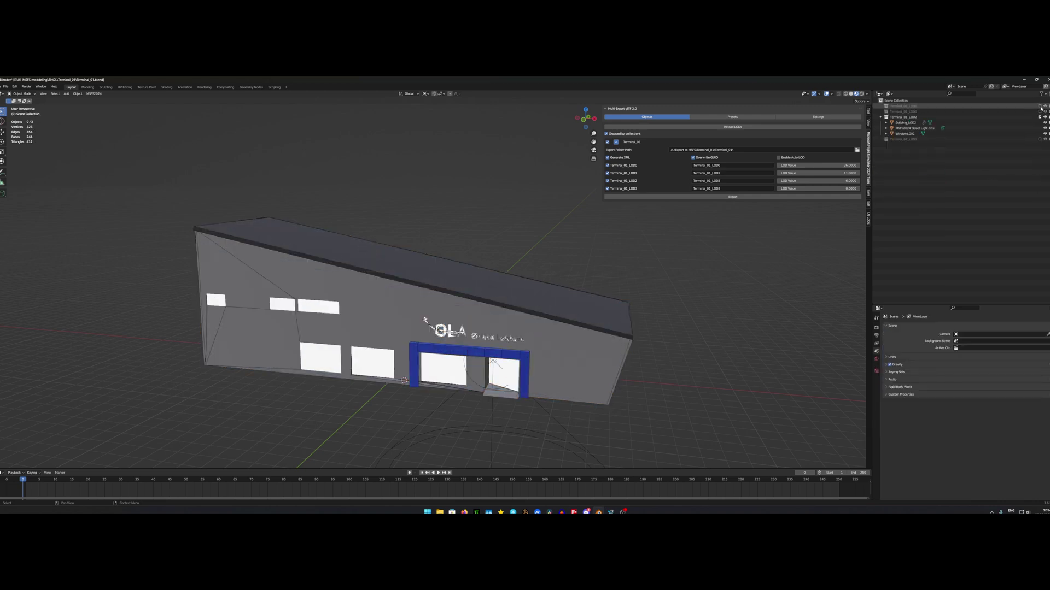
pyautogui.click(907, 122)
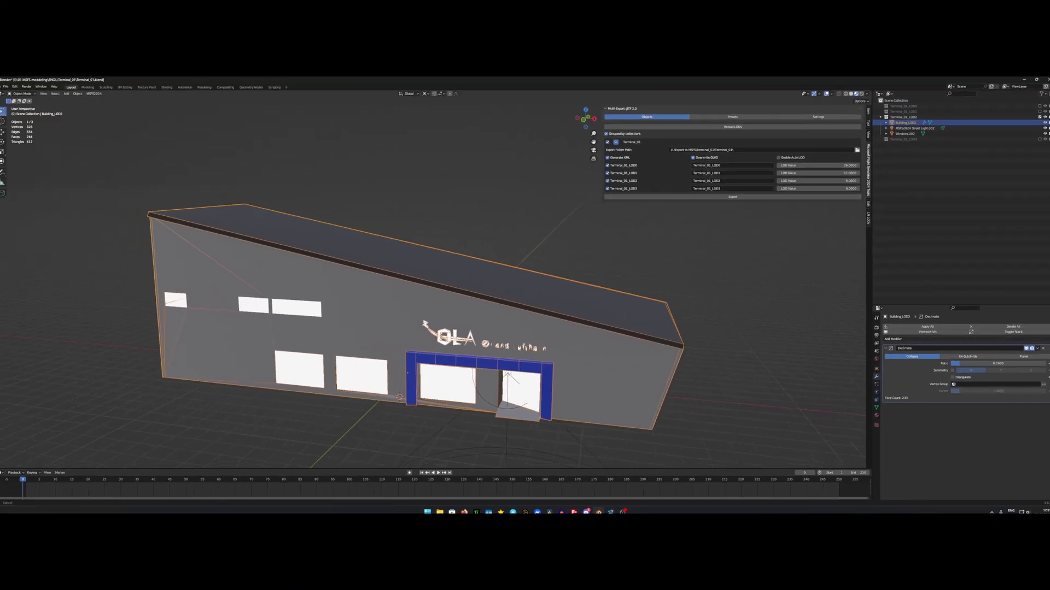
# Zoom and orbit around the front and door of the decimated Building_LOD2 mesh.
pyautogui.keyDown('shift'); pyautogui.moveTo(432, 328); pyautogui.dragTo(450, 296, button='middle'); pyautogui.keyUp('shift')
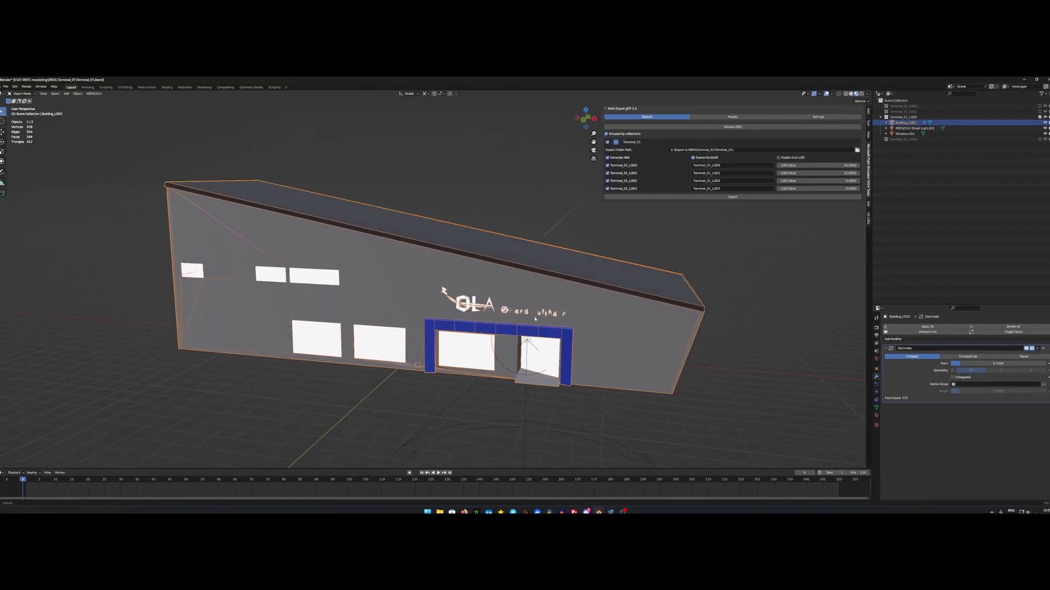
pyautogui.scroll(2, 353, 372)
pyautogui.scroll(-3, 522, 327)
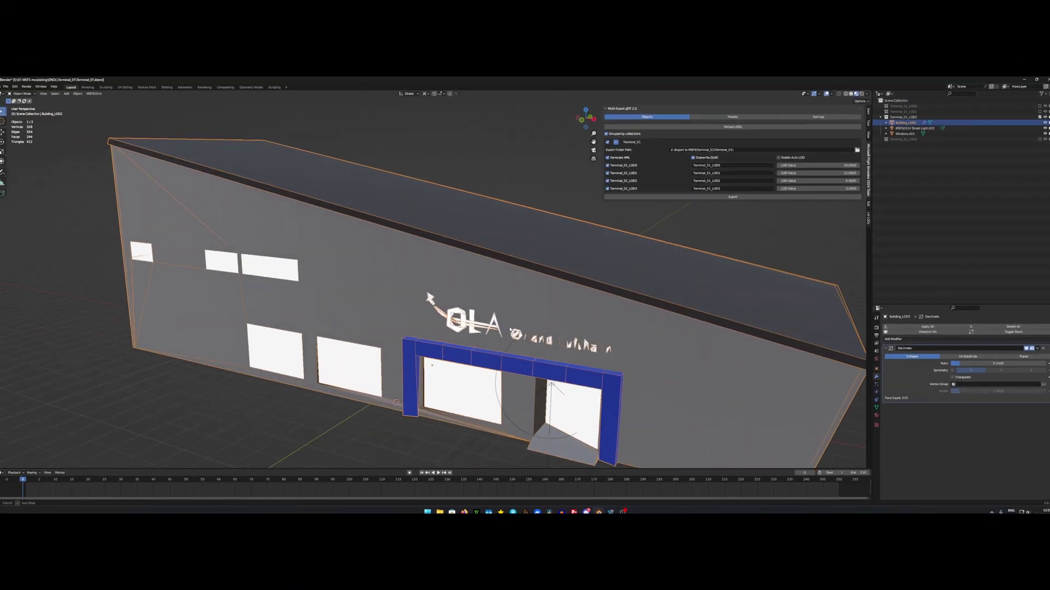
pyautogui.moveTo(523, 327); pyautogui.dragTo(508, 328, button='middle')
pyautogui.scroll(3, 509, 328)
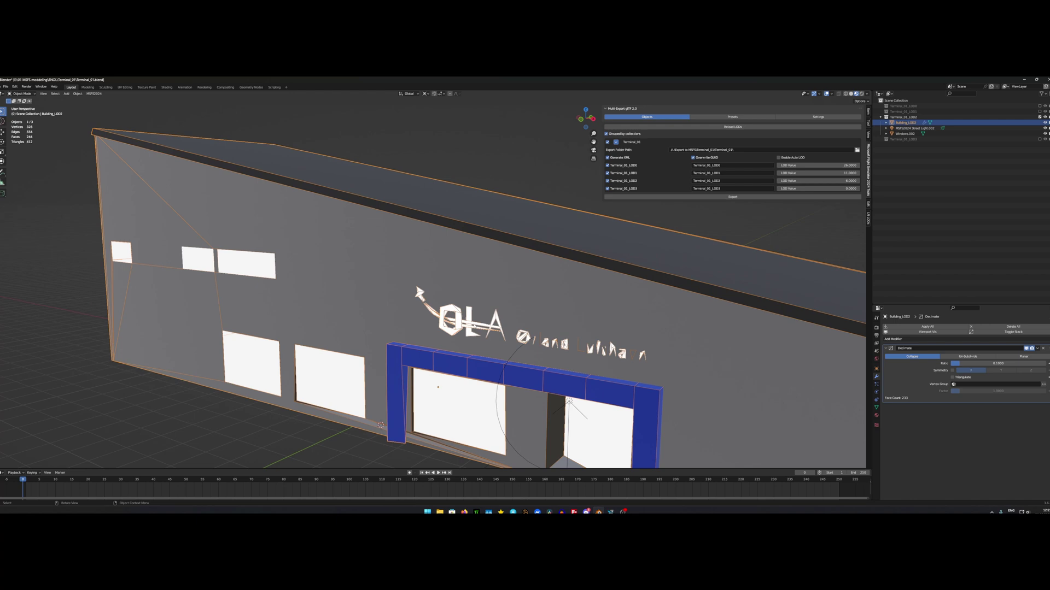
pyautogui.scroll(-3, 509, 328)
pyautogui.moveTo(508, 328); pyautogui.dragTo(514, 328, button='middle')
pyautogui.scroll(3, 514, 328)
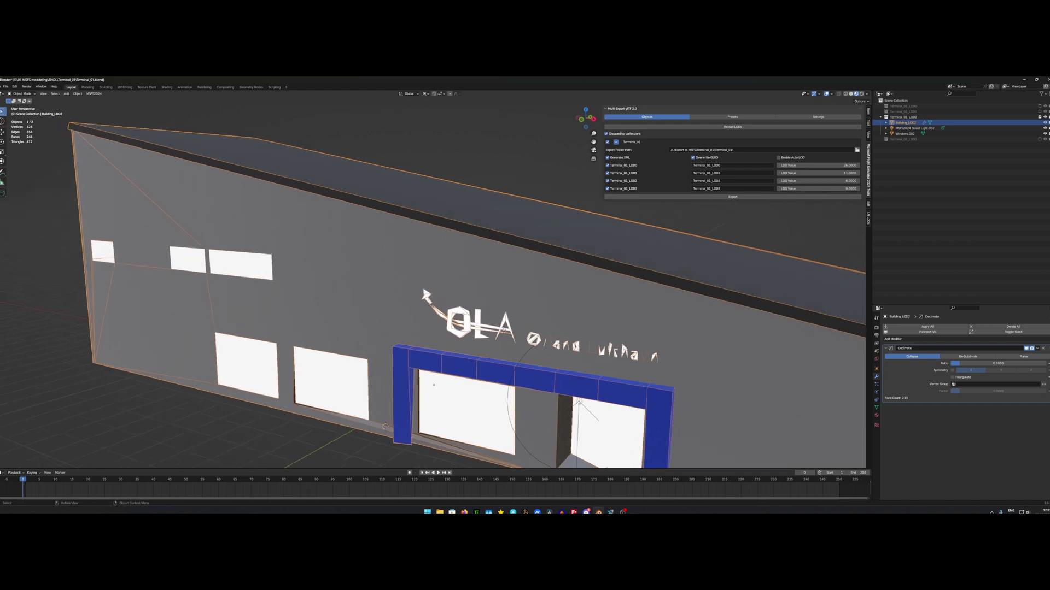
pyautogui.moveTo(607, 344); pyautogui.dragTo(621, 346, button='middle')
pyautogui.scroll(-3, 607, 344)
pyautogui.scroll(3, 606, 345)
pyautogui.scroll(-3, 621, 346)
pyautogui.scroll(-8, 578, 342)
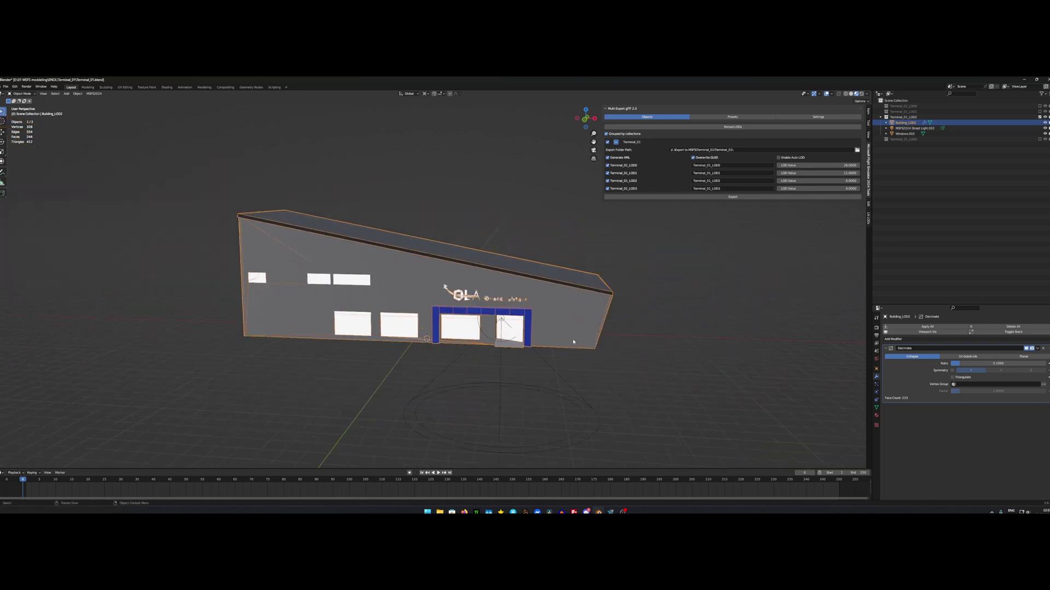
pyautogui.scroll(-4, 504, 336)
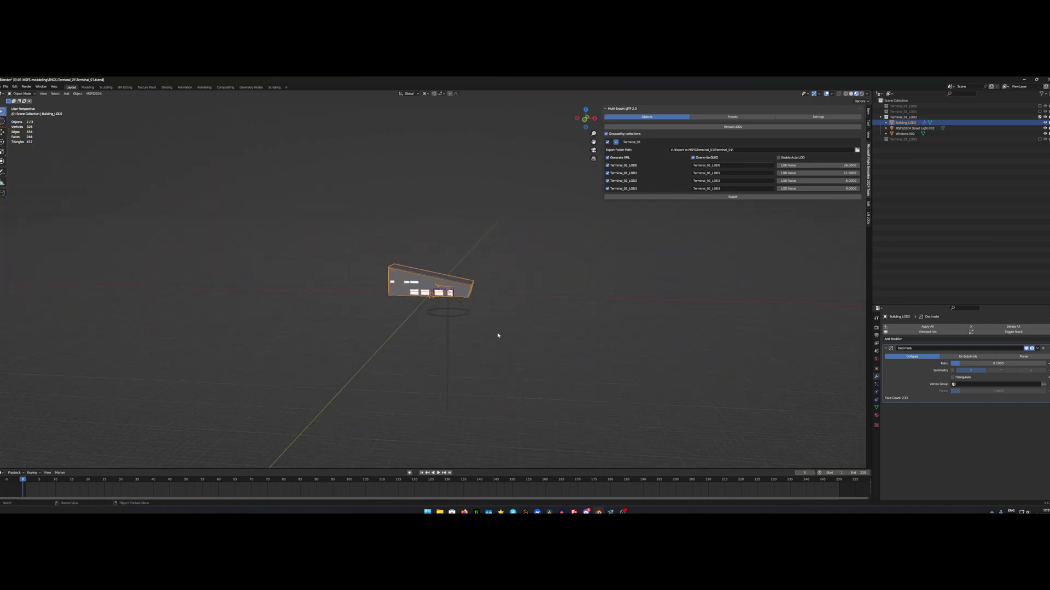
pyautogui.scroll(-2, 476, 334)
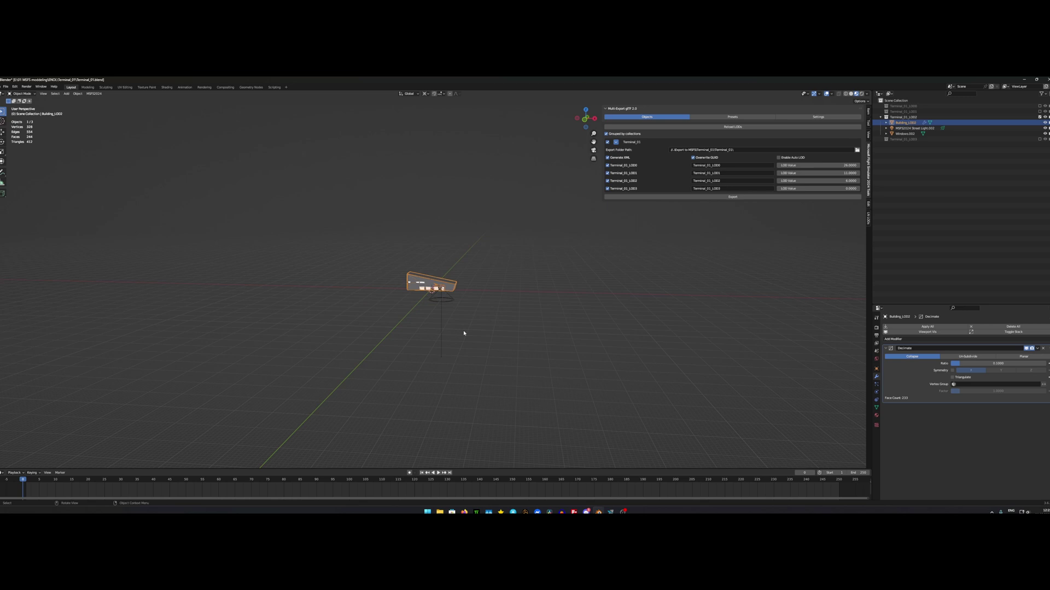
# Orbit down to a lower angle and zoom in on the simplified LOD2 block.
pyautogui.moveTo(464, 333); pyautogui.dragTo(463, 335, button='middle')
pyautogui.moveTo(431, 288); pyautogui.dragTo(437, 298, button='middle')
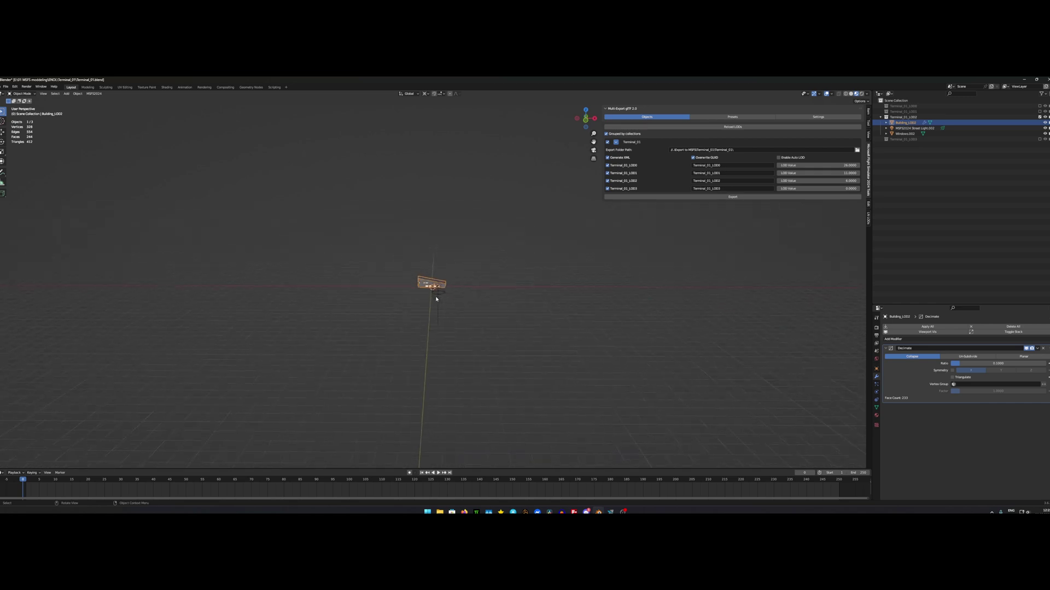
pyautogui.scroll(4, 437, 300)
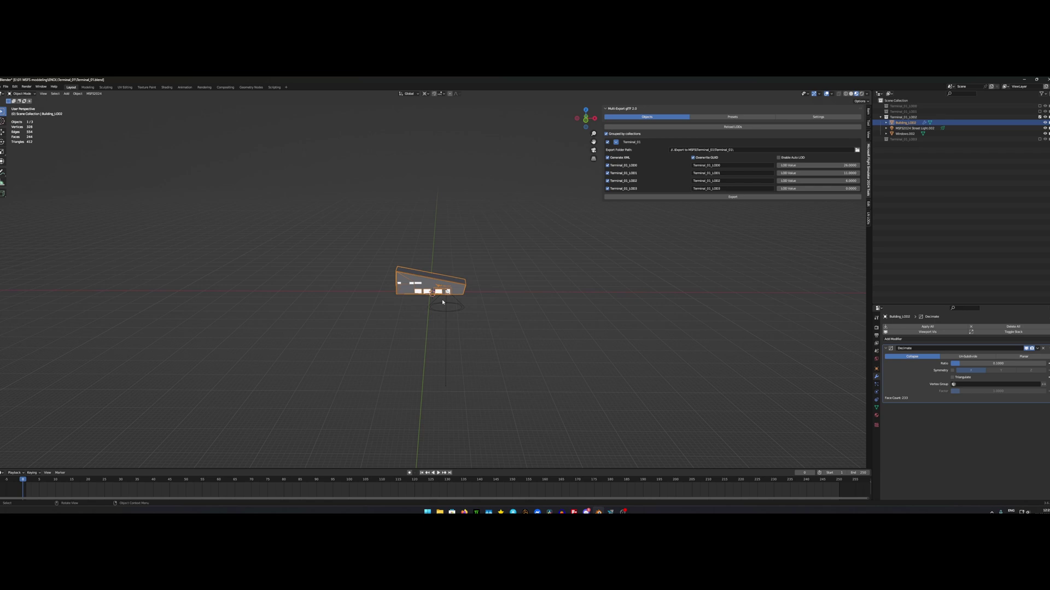
pyautogui.scroll(1, 441, 290)
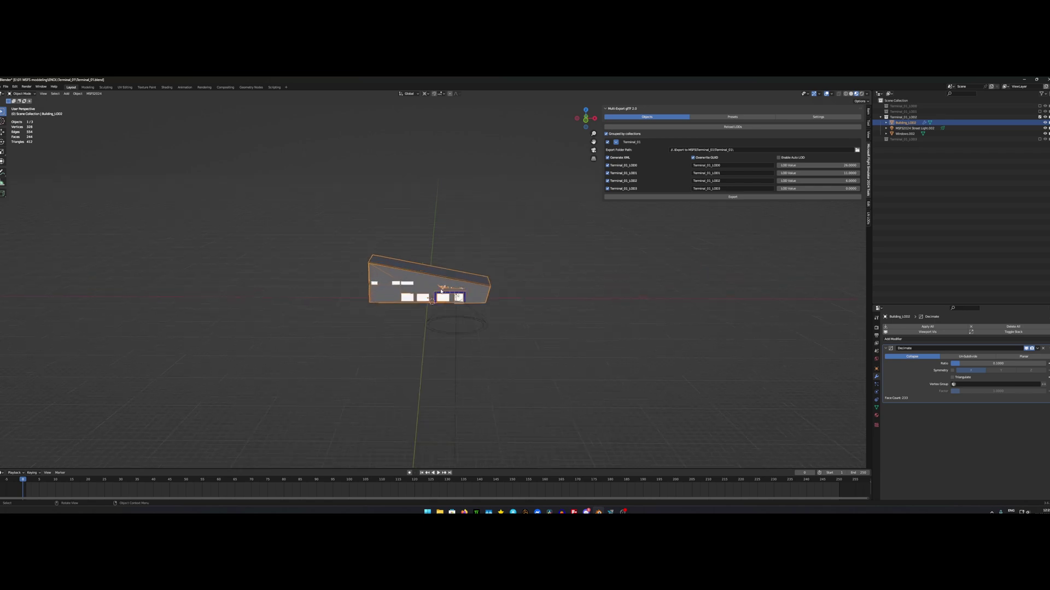
pyautogui.scroll(3, 450, 296)
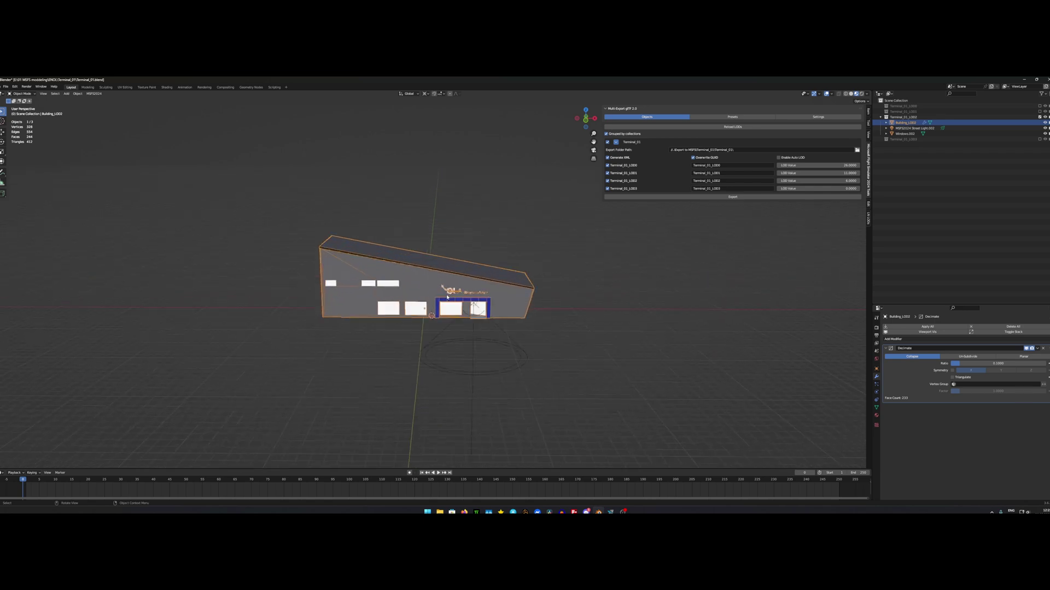
pyautogui.scroll(4, 447, 297)
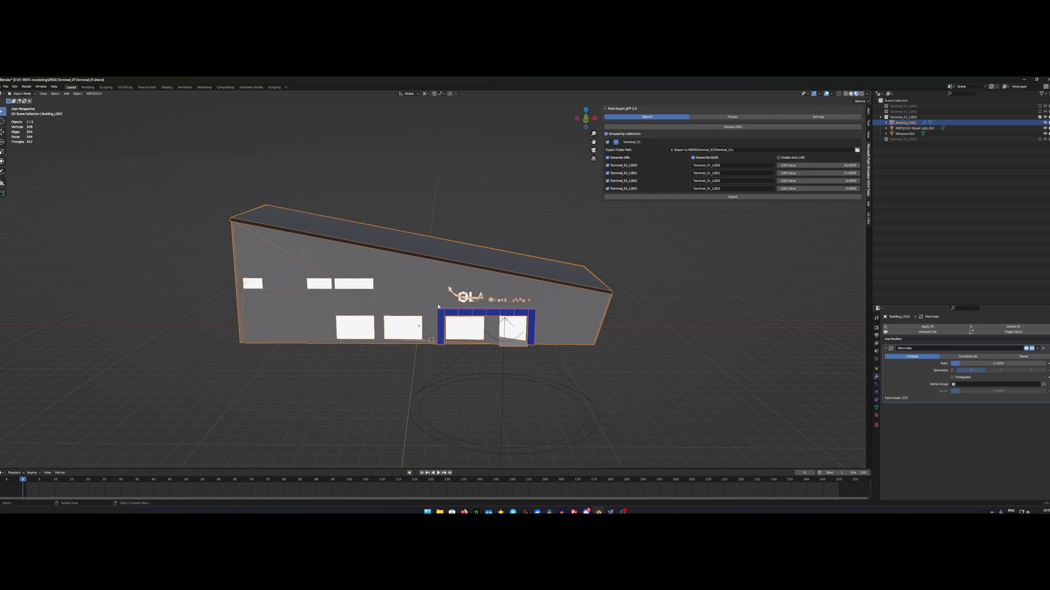
pyautogui.moveTo(436, 307); pyautogui.dragTo(429, 306, button='middle')
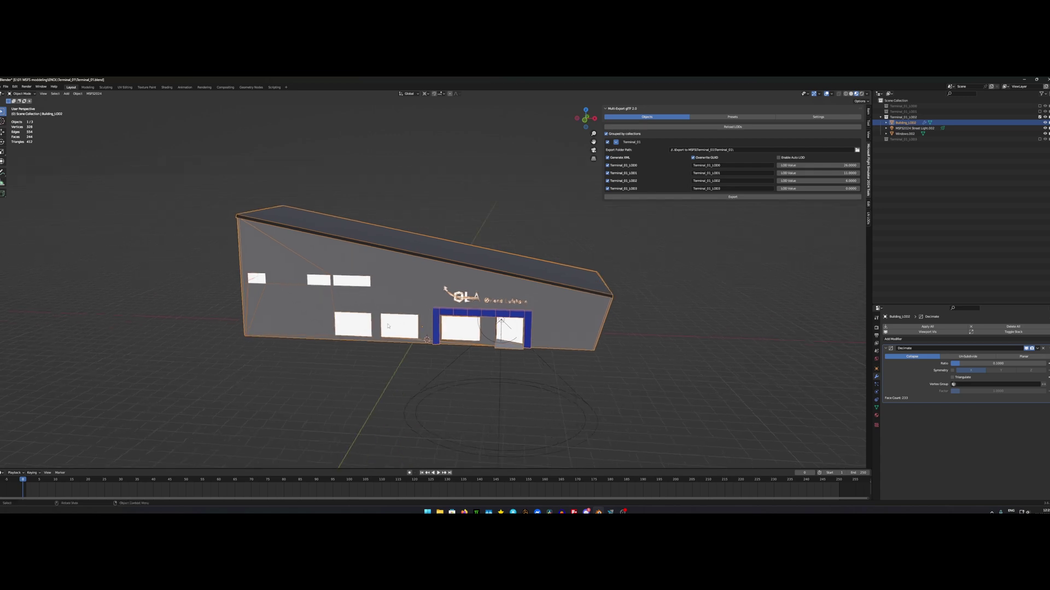
# Check the LOD2 material, then show Terminal_01_LOD1 instead of LOD2 to reveal the textured building.
pyautogui.moveTo(321, 287); pyautogui.dragTo(388, 328, button='middle')
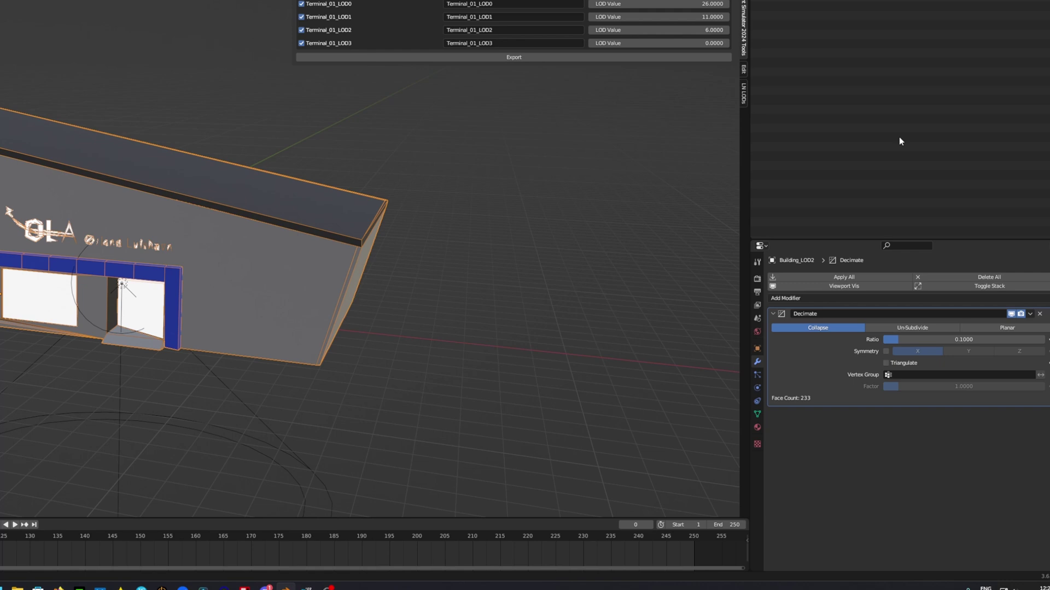
pyautogui.click(783, 423)
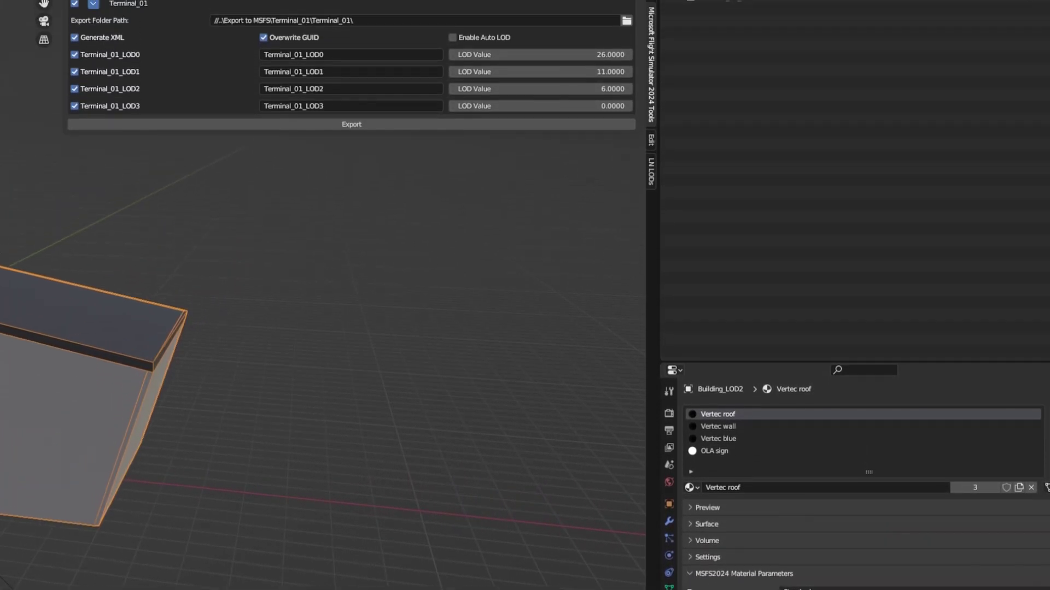
pyautogui.click(1029, 8)
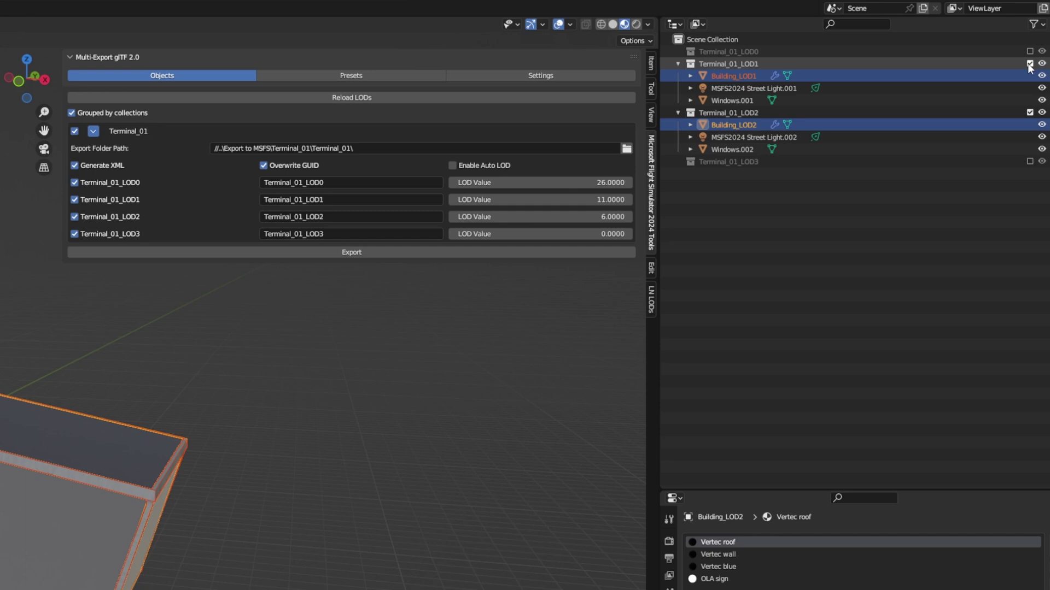
pyautogui.click(1030, 113)
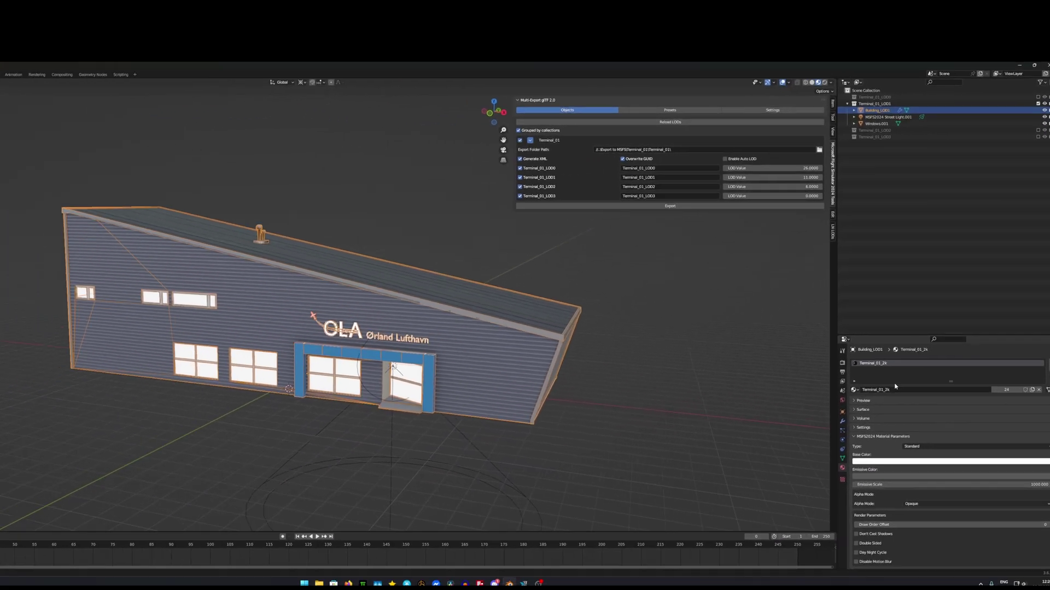
# Swap Terminal_01_LOD1 out for LOD2 and zoom out to check the distant building.
pyautogui.scroll(3, 921, 354)
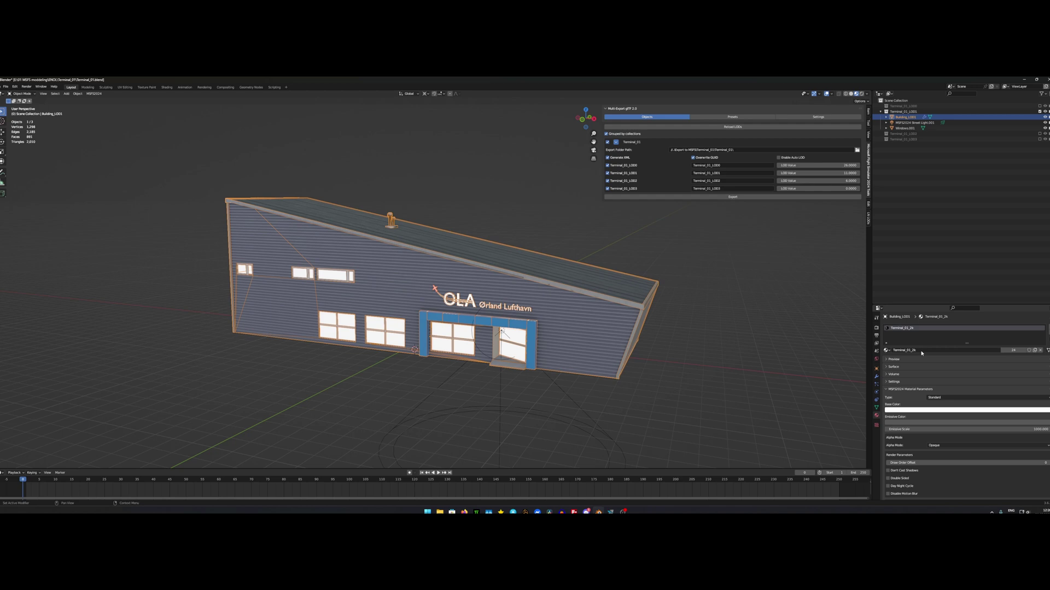
pyautogui.moveTo(612, 326); pyautogui.dragTo(601, 328, button='middle')
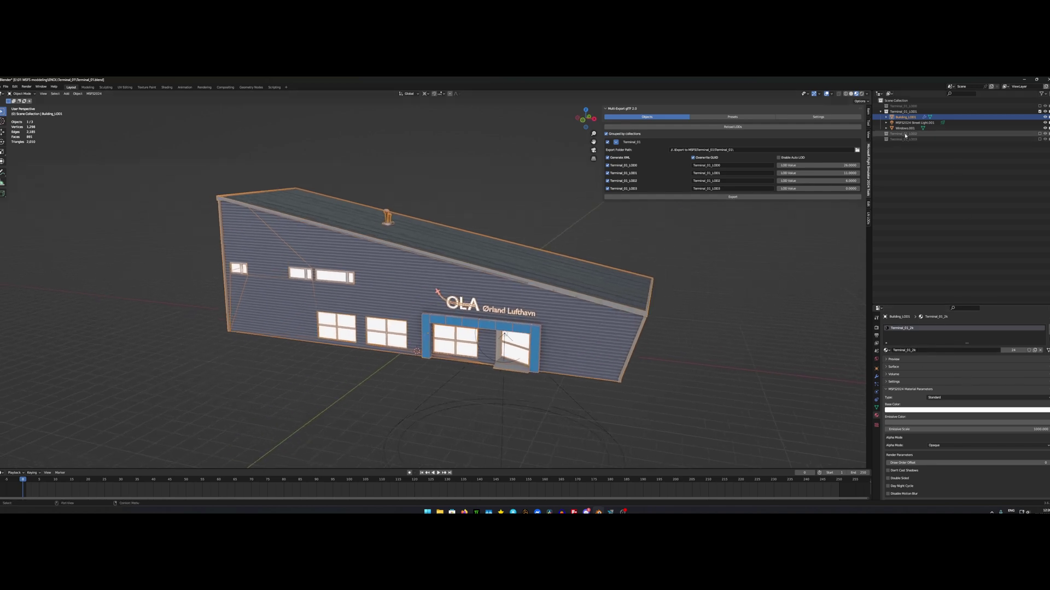
pyautogui.click(1039, 111)
pyautogui.click(1039, 117)
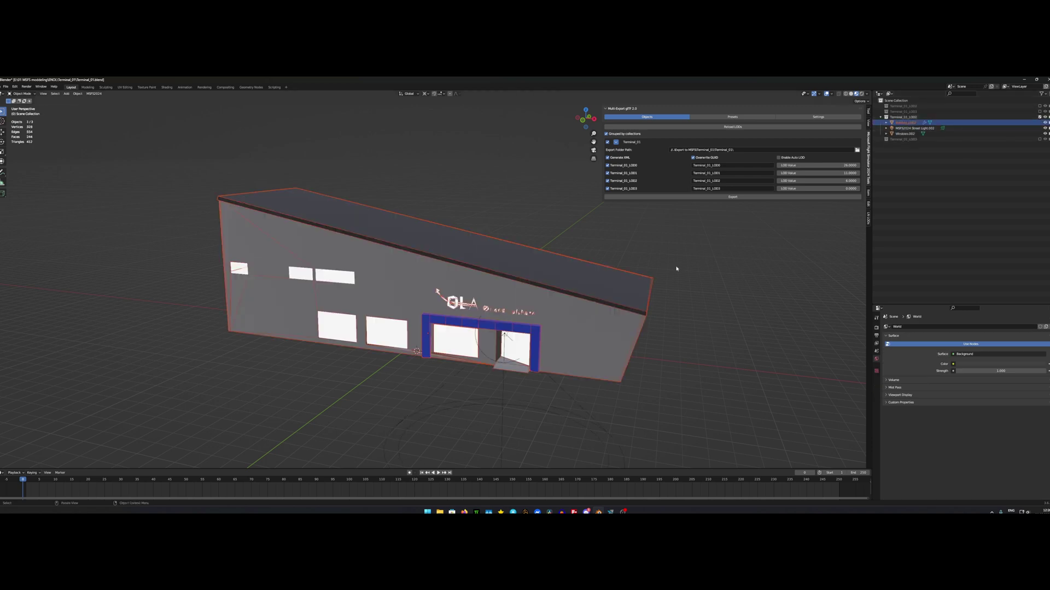
pyautogui.scroll(-8, 533, 299)
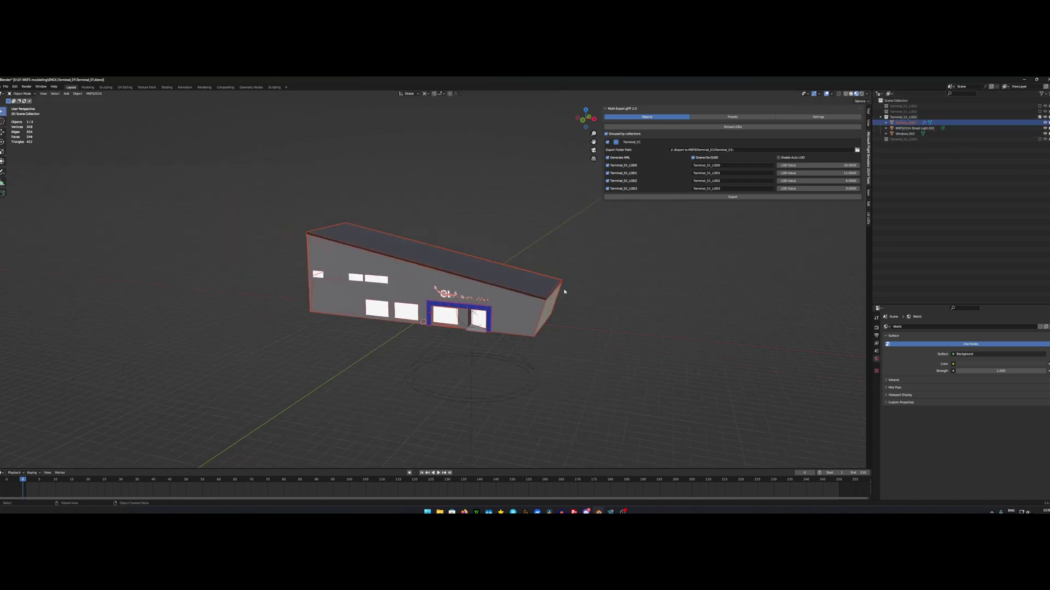
pyautogui.scroll(-6, 534, 298)
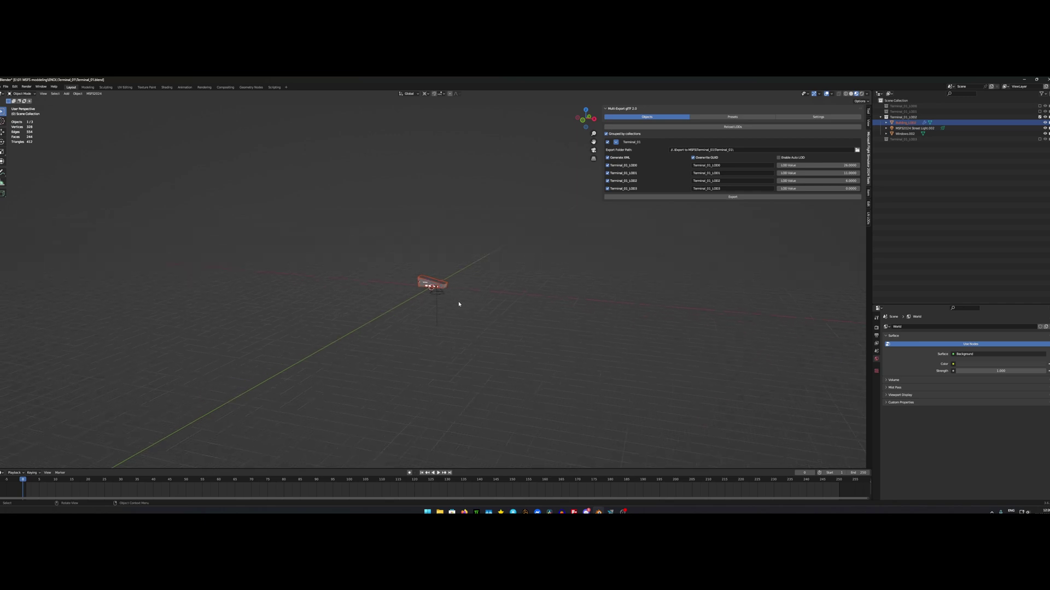
pyautogui.moveTo(459, 304); pyautogui.dragTo(463, 306, button='middle')
pyautogui.scroll(4, 461, 310)
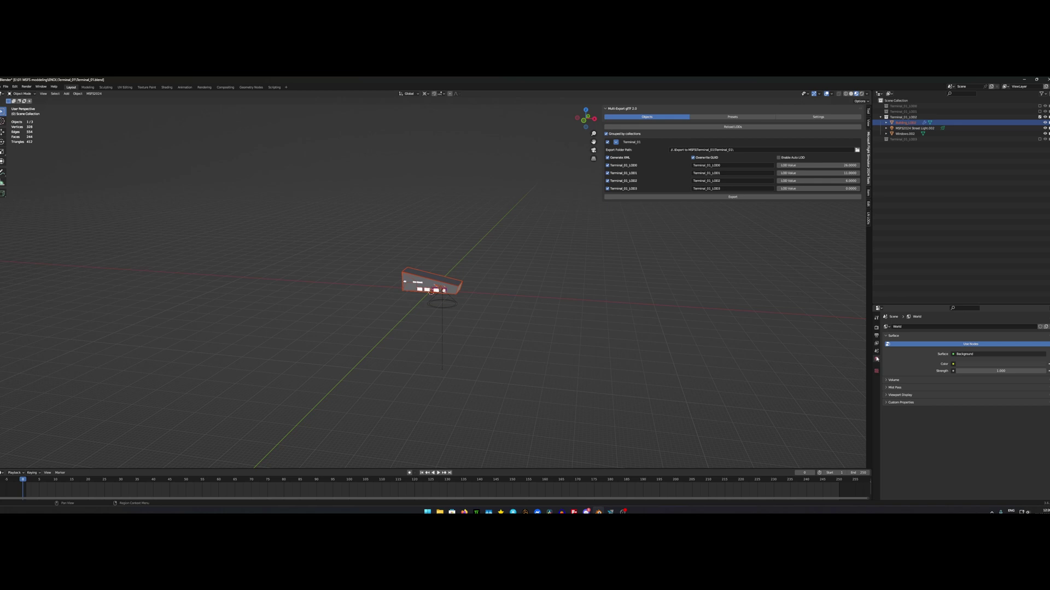
# Make Building_LOD2 active and include the Terminal_01_LOD3 collection.
pyautogui.click(905, 123)
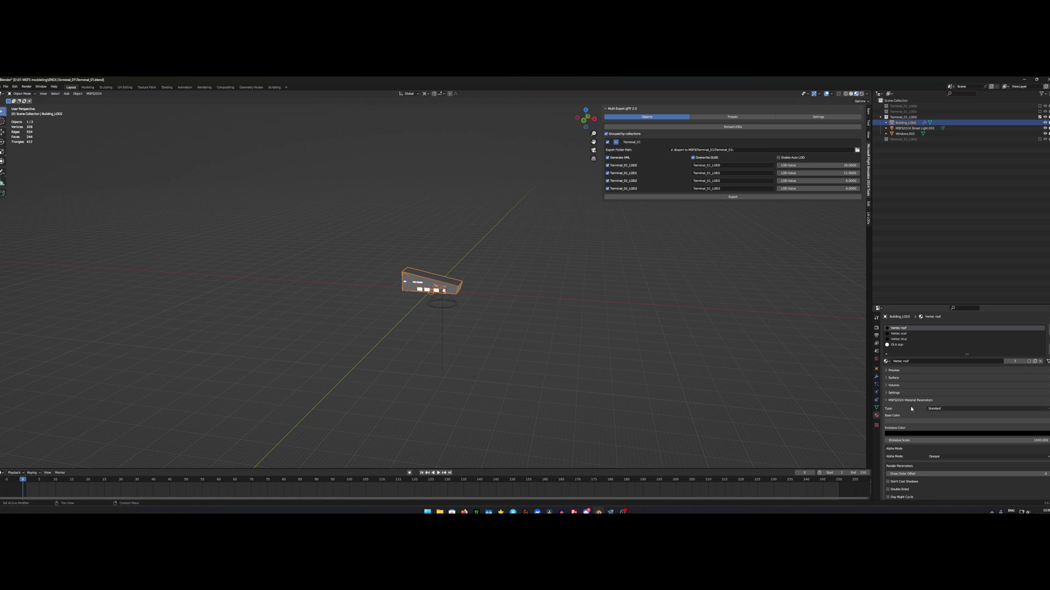
pyautogui.scroll(5, 563, 251)
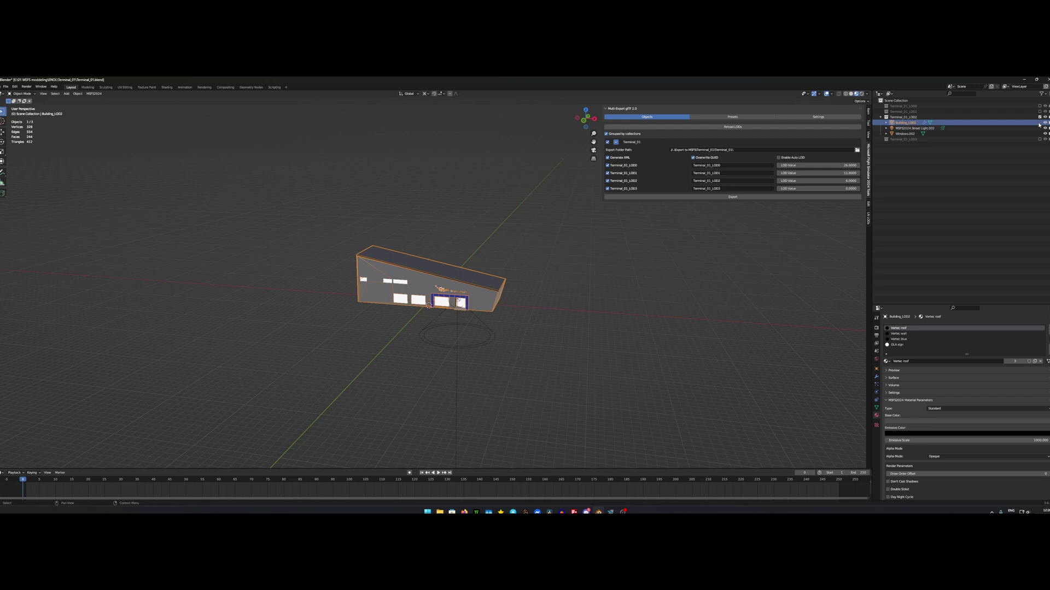
pyautogui.click(1039, 138)
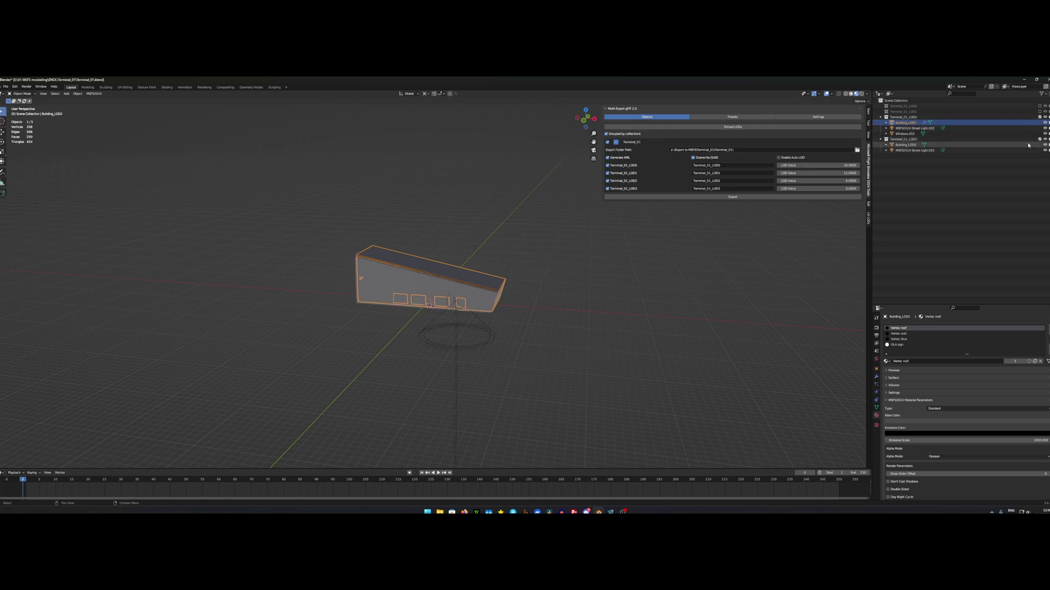
pyautogui.scroll(4, 547, 229)
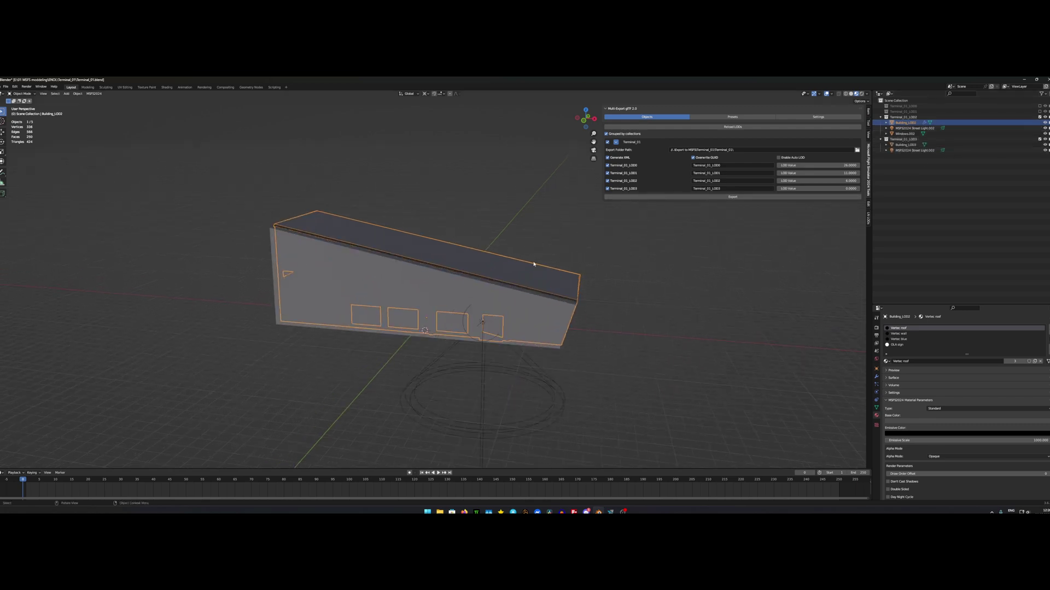
# Exclude Terminal_01_LOD2 and orbit around the bare untextured LOD3 block from several angles.
pyautogui.click(1039, 117)
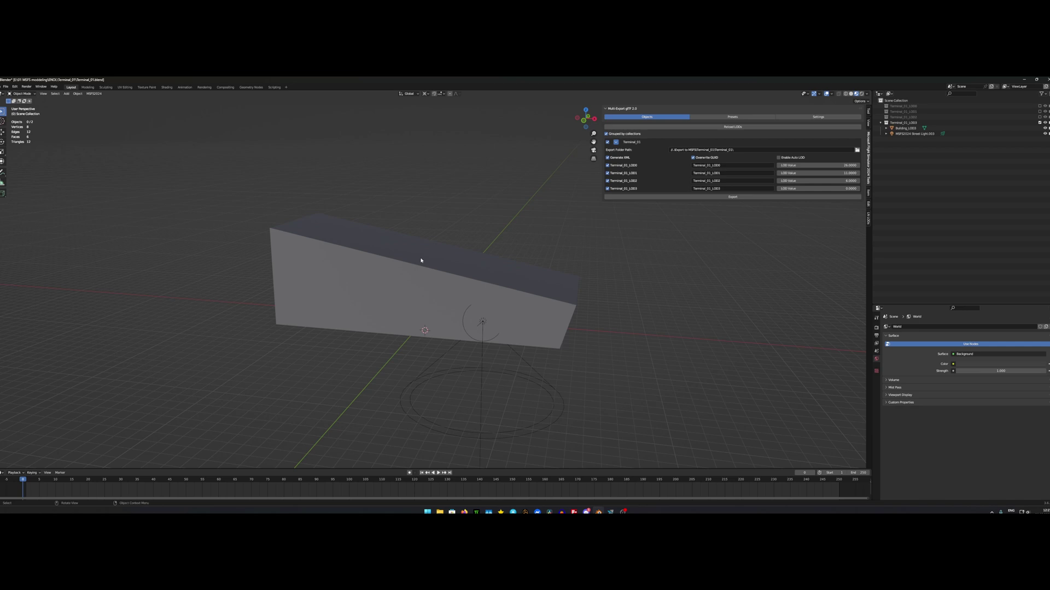
pyautogui.moveTo(421, 261); pyautogui.dragTo(380, 281, button='middle')
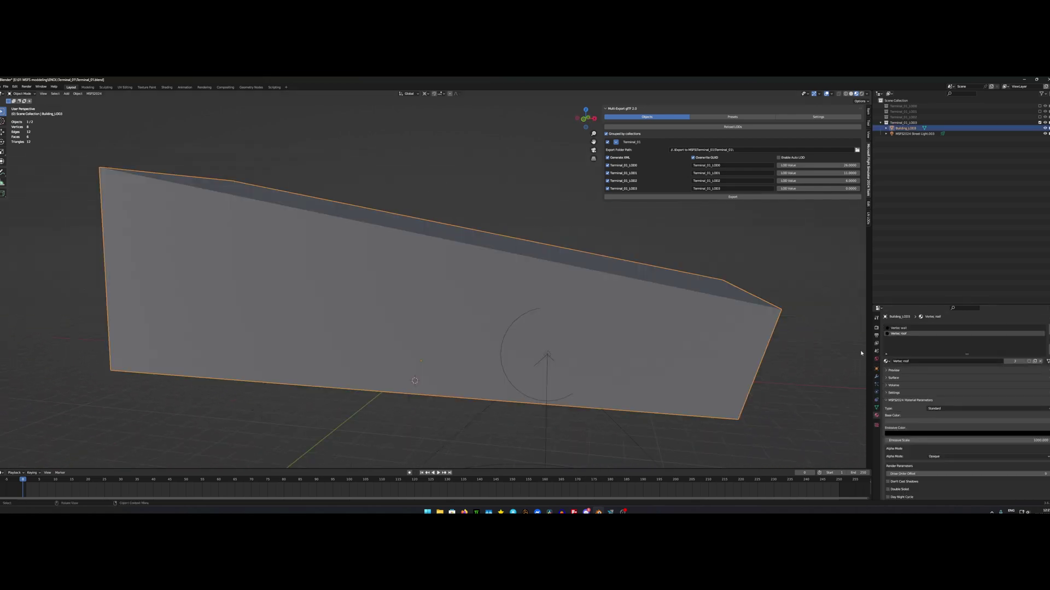
pyautogui.moveTo(861, 354); pyautogui.dragTo(659, 362, button='middle')
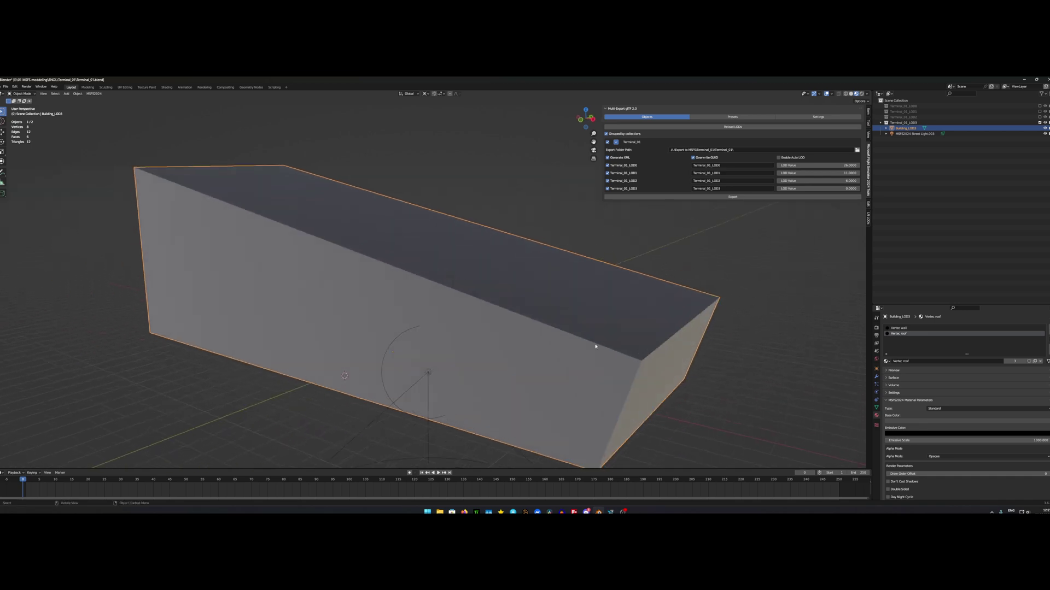
pyautogui.moveTo(595, 346); pyautogui.dragTo(564, 345, button='middle')
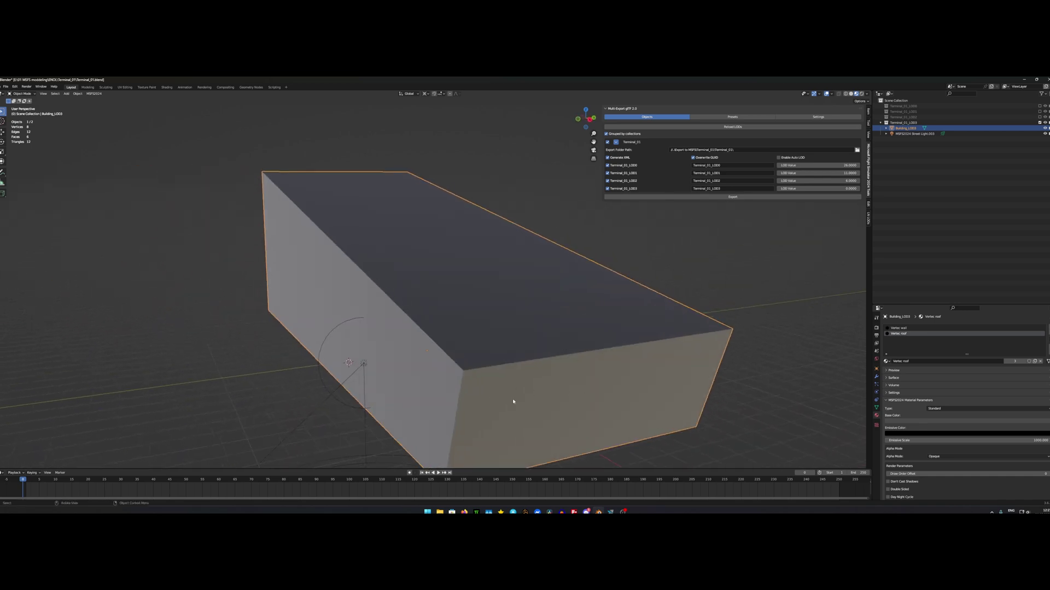
pyautogui.moveTo(407, 315); pyautogui.dragTo(455, 308, button='middle')
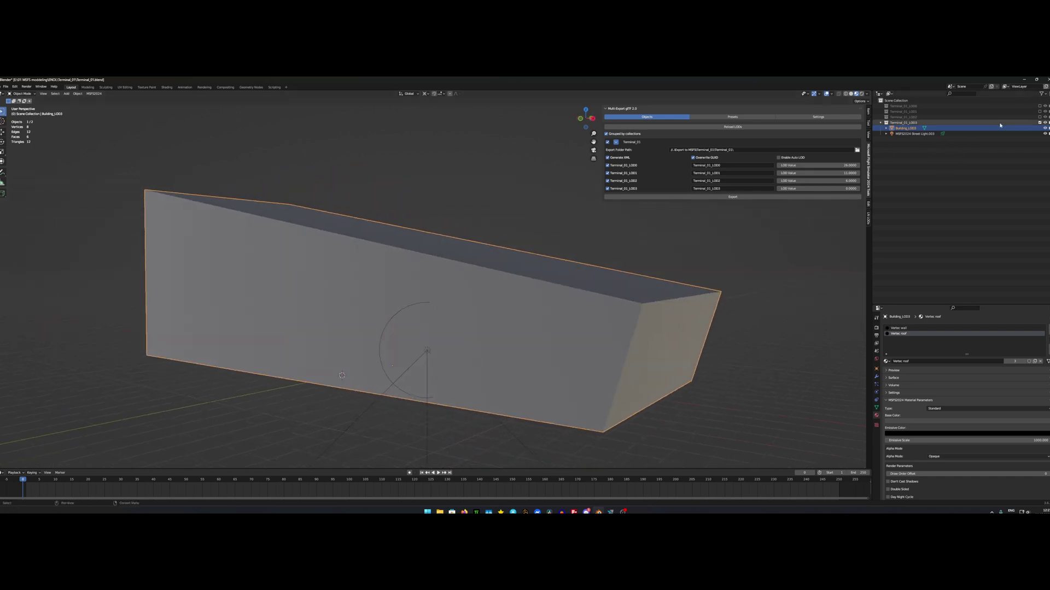
# Include Terminal_01_LOD0, exclude LOD3, and tilt the view to inspect the roof edge.
pyautogui.click(1040, 106)
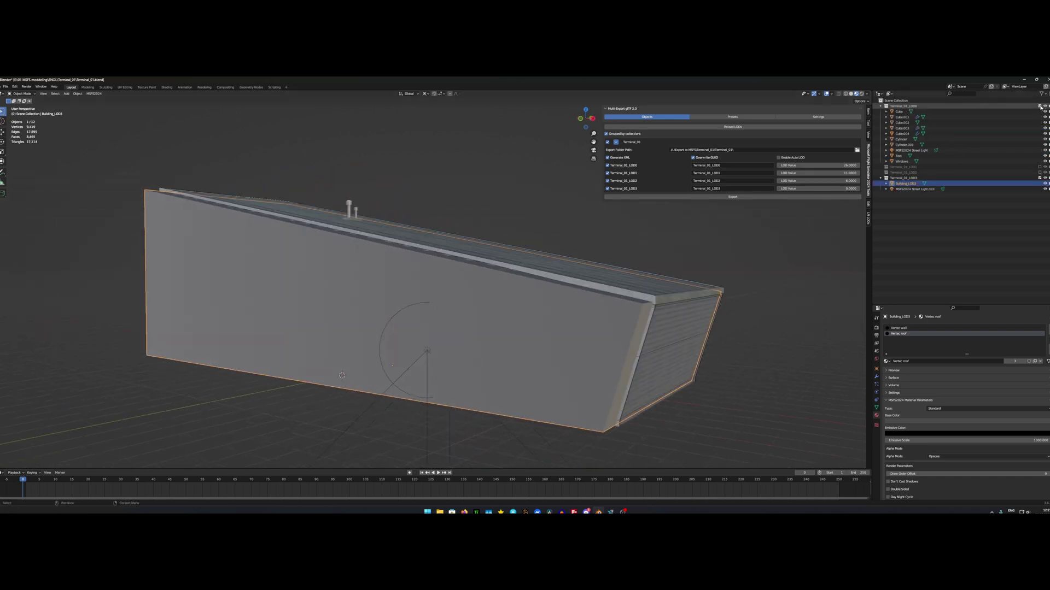
pyautogui.click(1040, 178)
pyautogui.scroll(8, 478, 280)
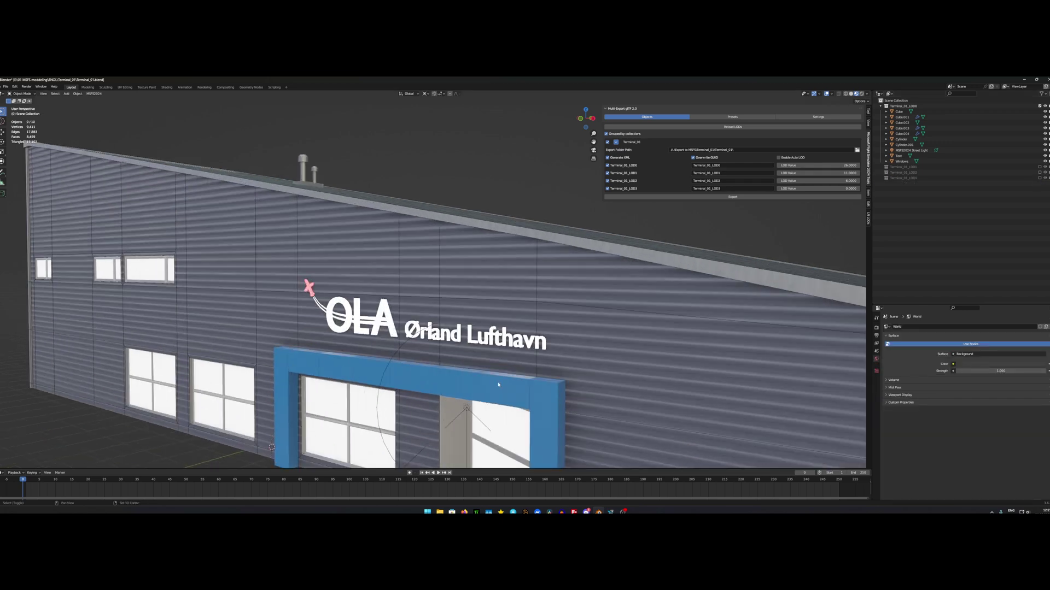
pyautogui.scroll(-3, 478, 280)
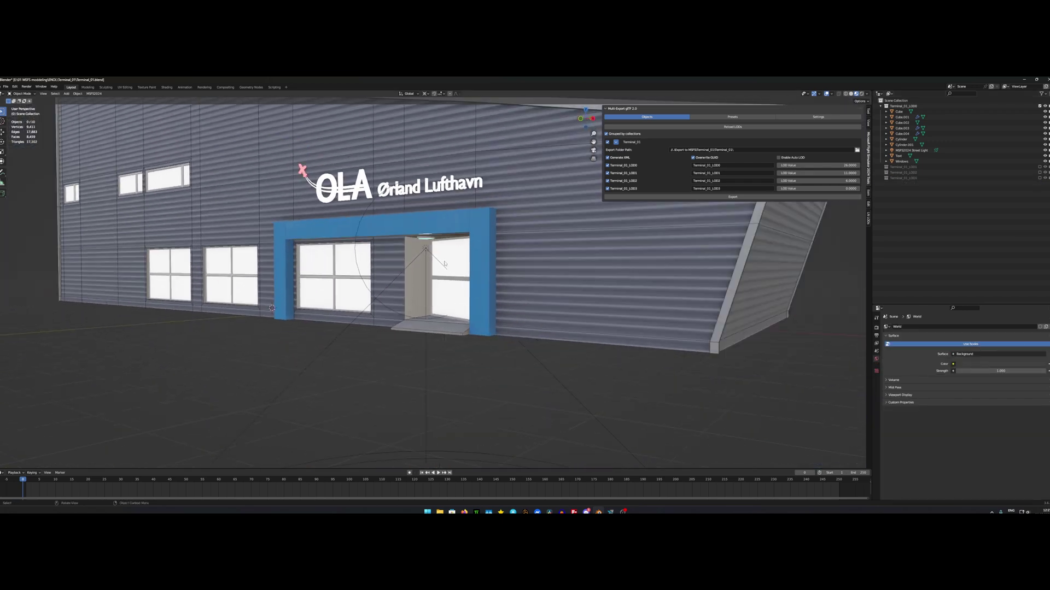
pyautogui.moveTo(445, 263); pyautogui.dragTo(446, 270, button='middle')
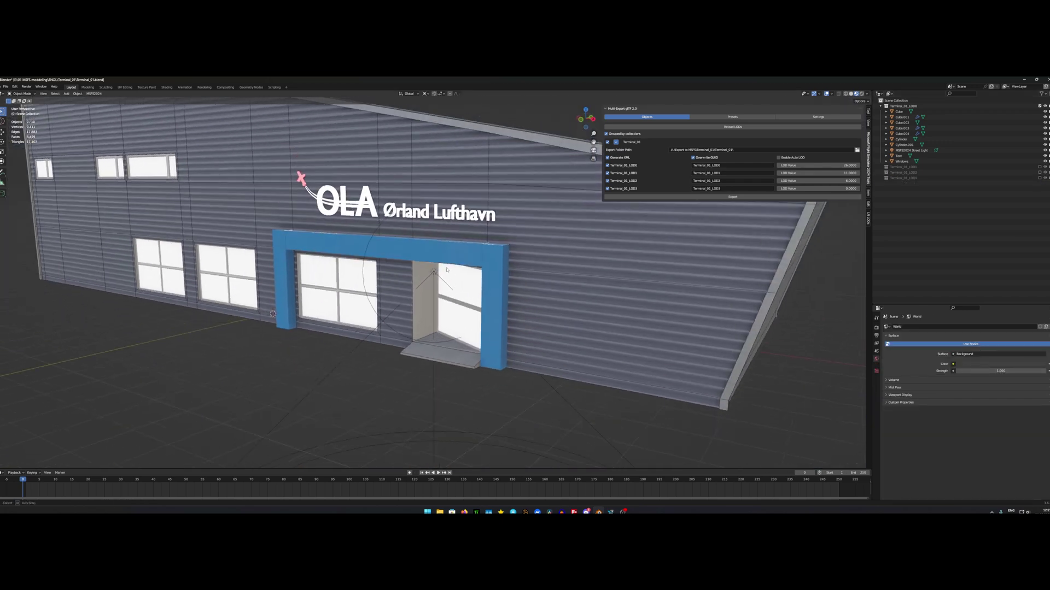
# Re-enable the LOD1, LOD2 and LOD3 collections and orbit closer to the end face and long wall.
pyautogui.click(1040, 168)
pyautogui.click(1040, 189)
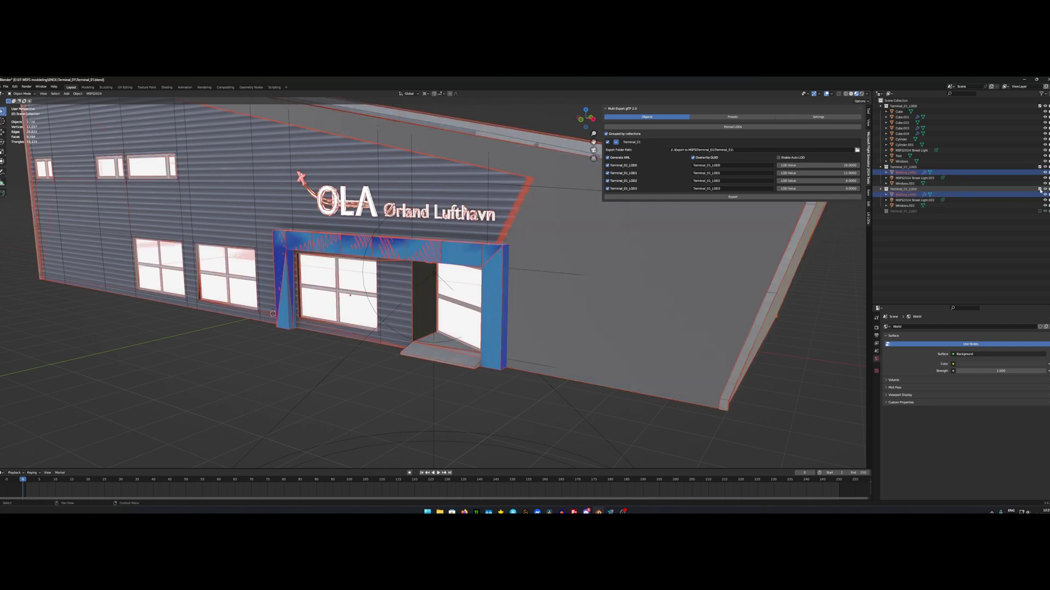
pyautogui.click(1040, 211)
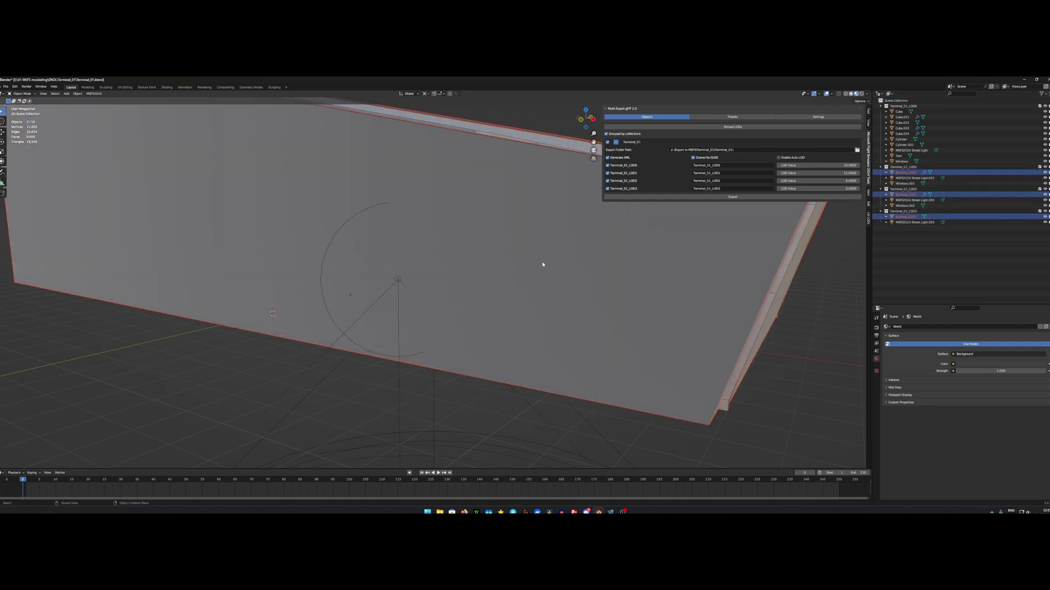
pyautogui.scroll(-5, 544, 265)
pyautogui.scroll(-6, 452, 267)
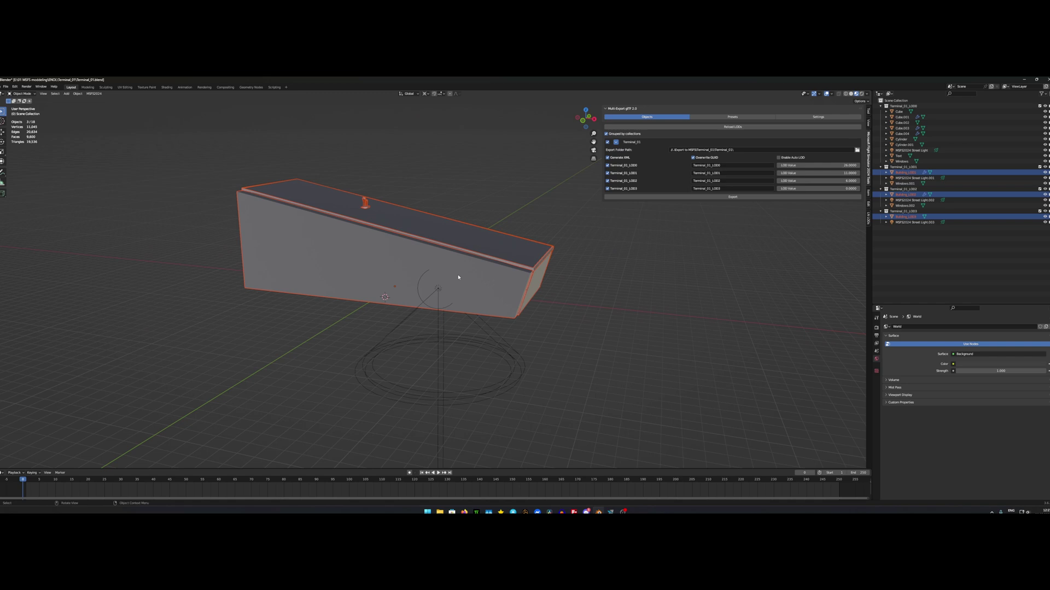
pyautogui.scroll(-5, 444, 293)
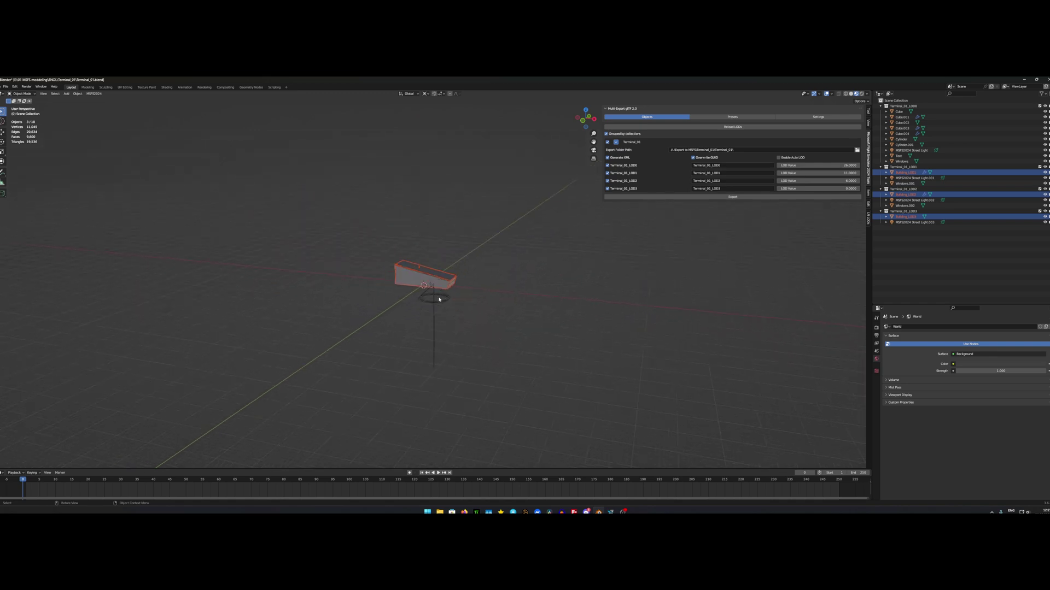
pyautogui.scroll(-3, 438, 296)
pyautogui.scroll(3, 437, 300)
pyautogui.scroll(10, 438, 299)
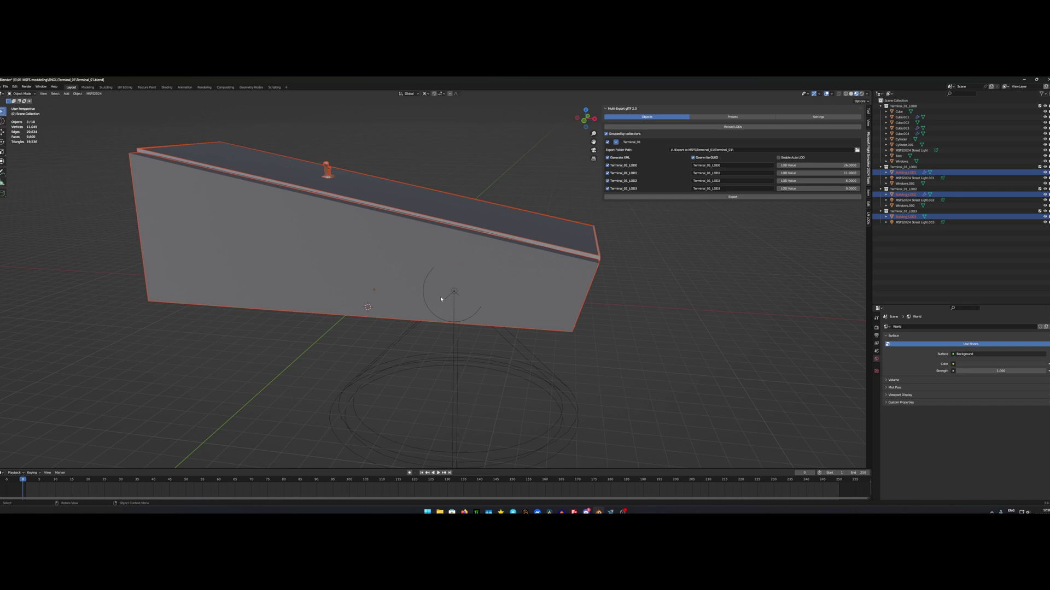
pyautogui.moveTo(473, 300); pyautogui.dragTo(457, 293, button='middle')
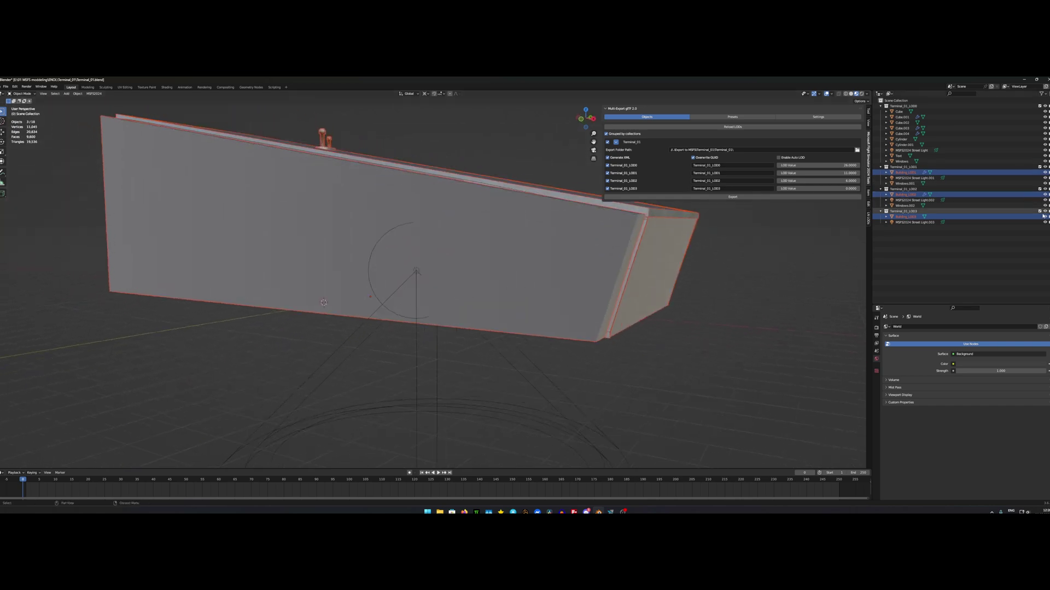
pyautogui.moveTo(731, 242); pyautogui.dragTo(297, 275, button='middle')
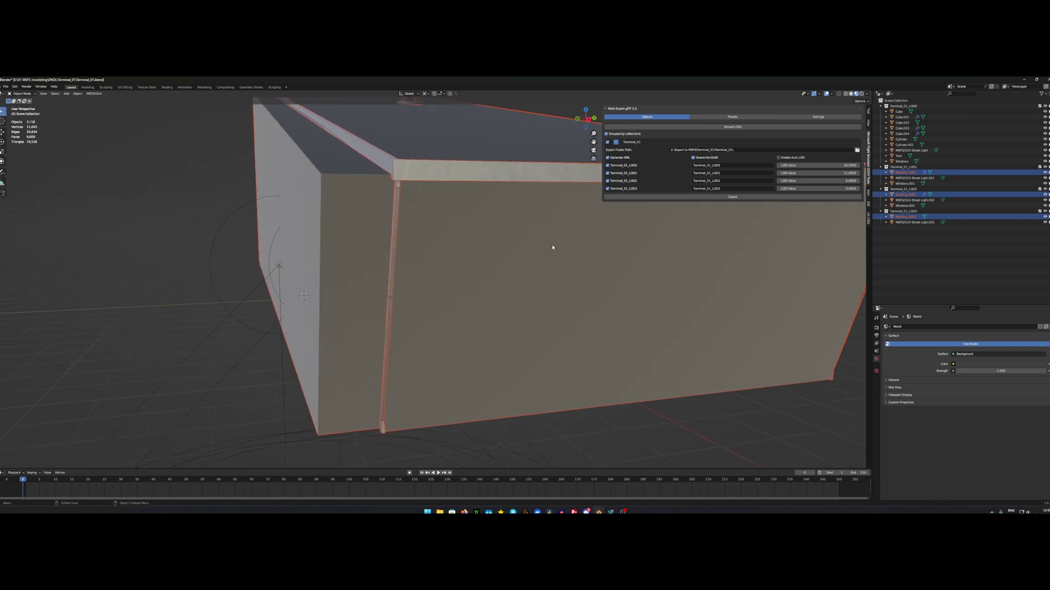
# Exclude LOD2, LOD1 and LOD3, then inspect the detailed LOD0 terminal's blue-framed entrance.
pyautogui.click(1040, 189)
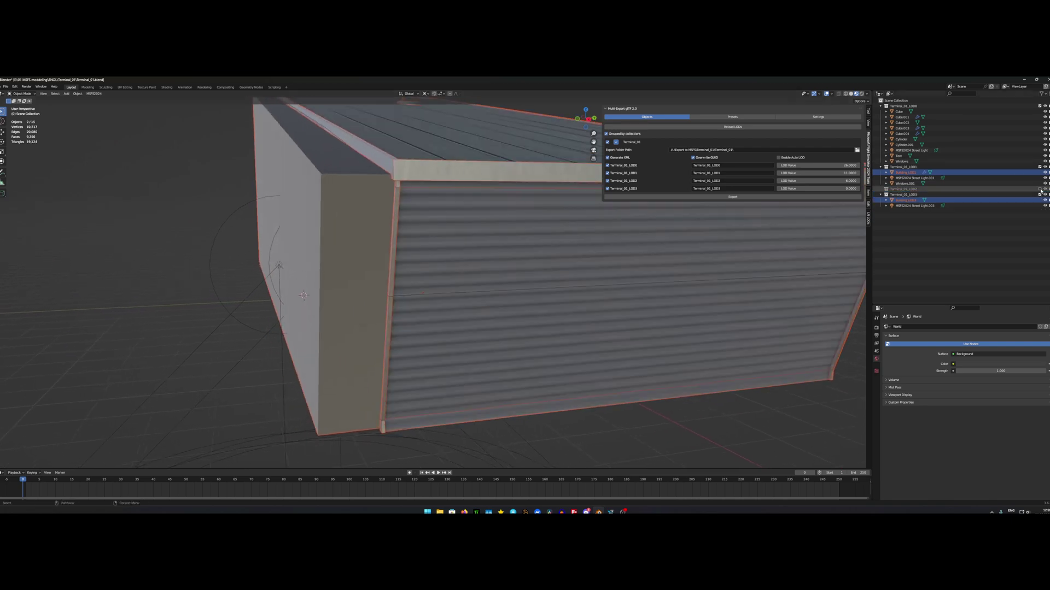
pyautogui.click(1039, 166)
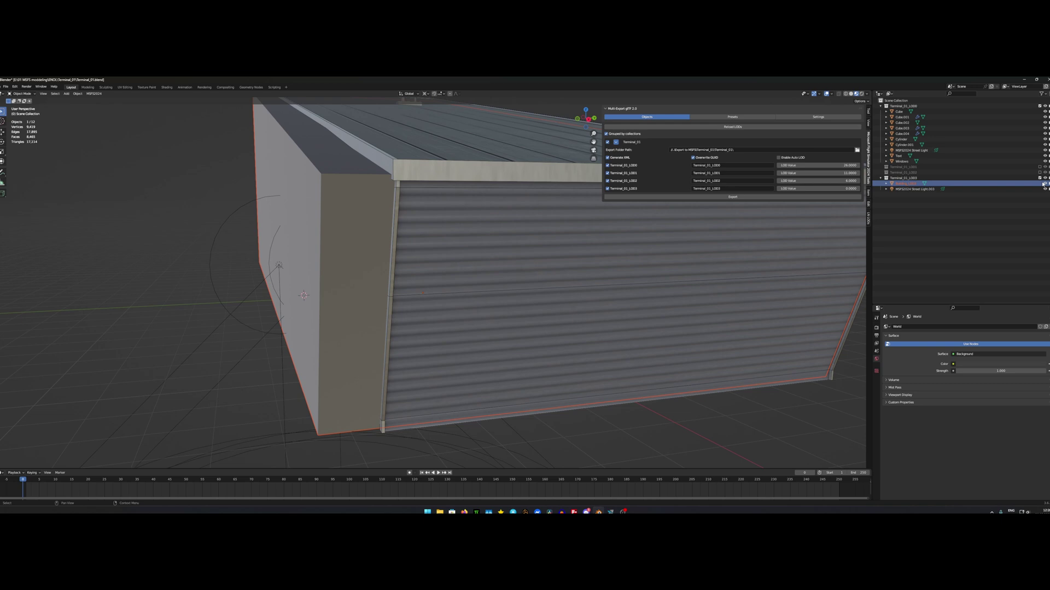
pyautogui.click(1039, 177)
pyautogui.moveTo(410, 282); pyautogui.dragTo(401, 274, button='middle')
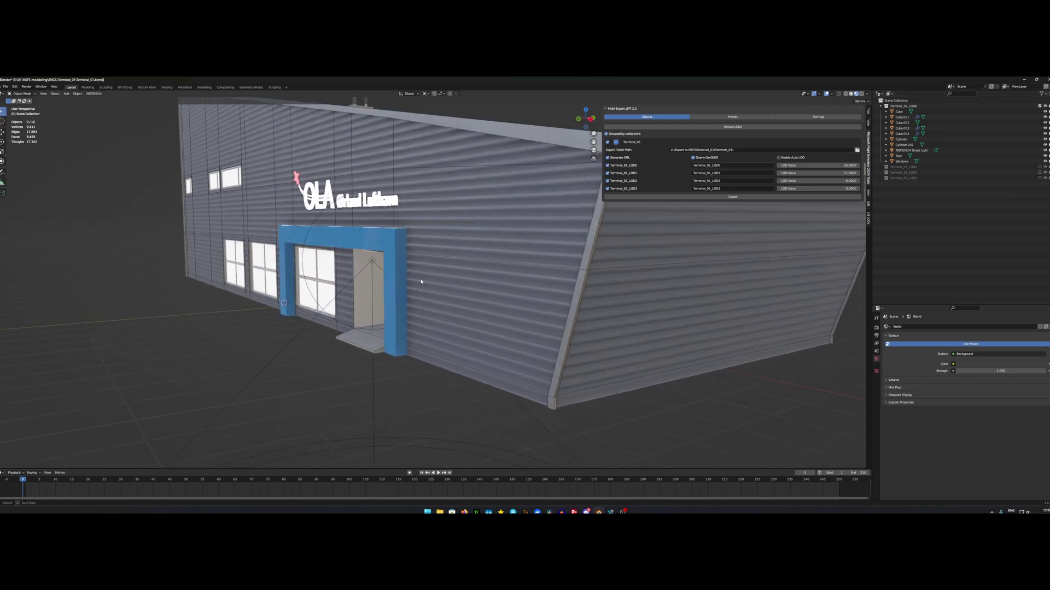
pyautogui.scroll(6, 399, 269)
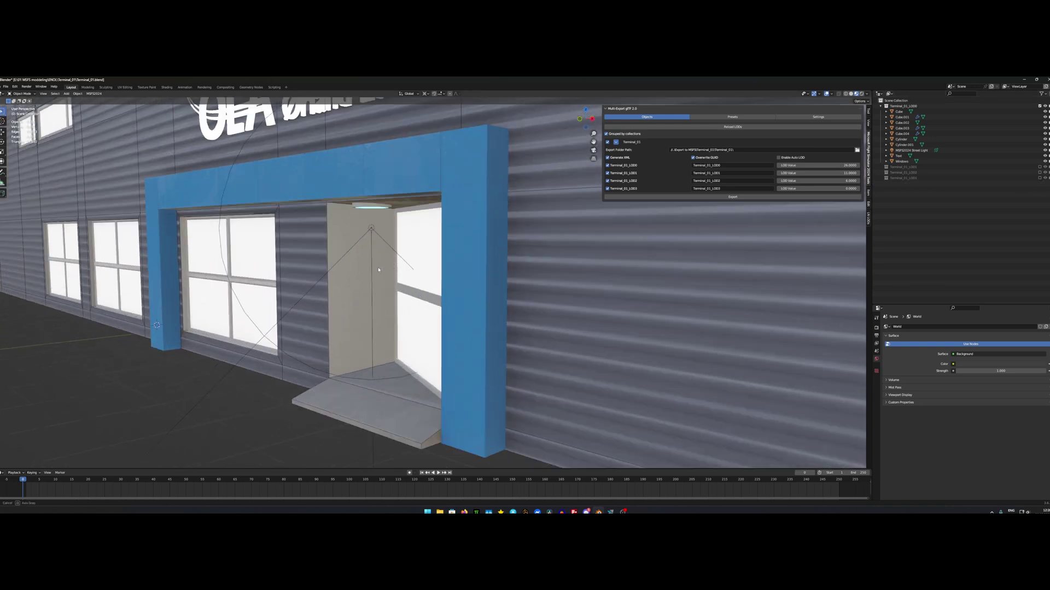
pyautogui.scroll(-3, 371, 270)
pyautogui.scroll(4, 367, 271)
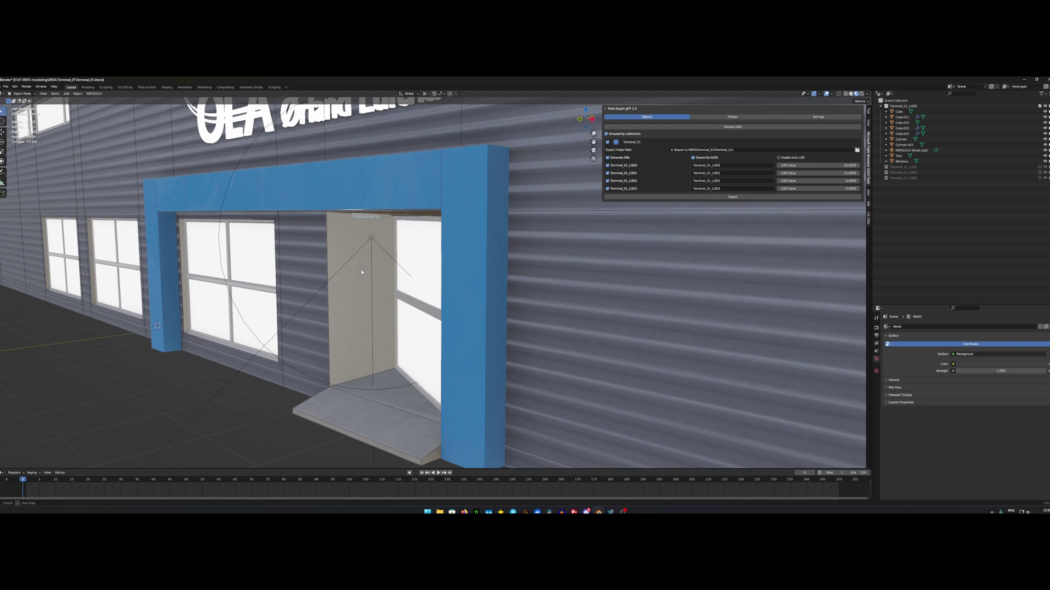
pyautogui.scroll(-6, 383, 267)
pyautogui.moveTo(364, 269); pyautogui.dragTo(386, 267, button='middle')
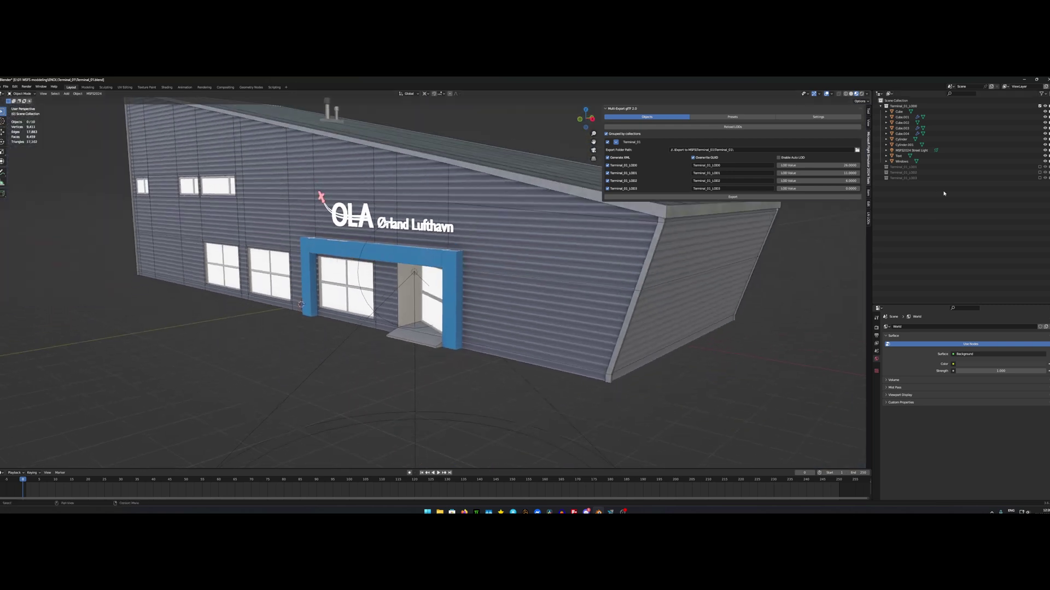
# Re-include Terminal_01_LOD3 and orbit to view the roof and end wall.
pyautogui.click(1039, 178)
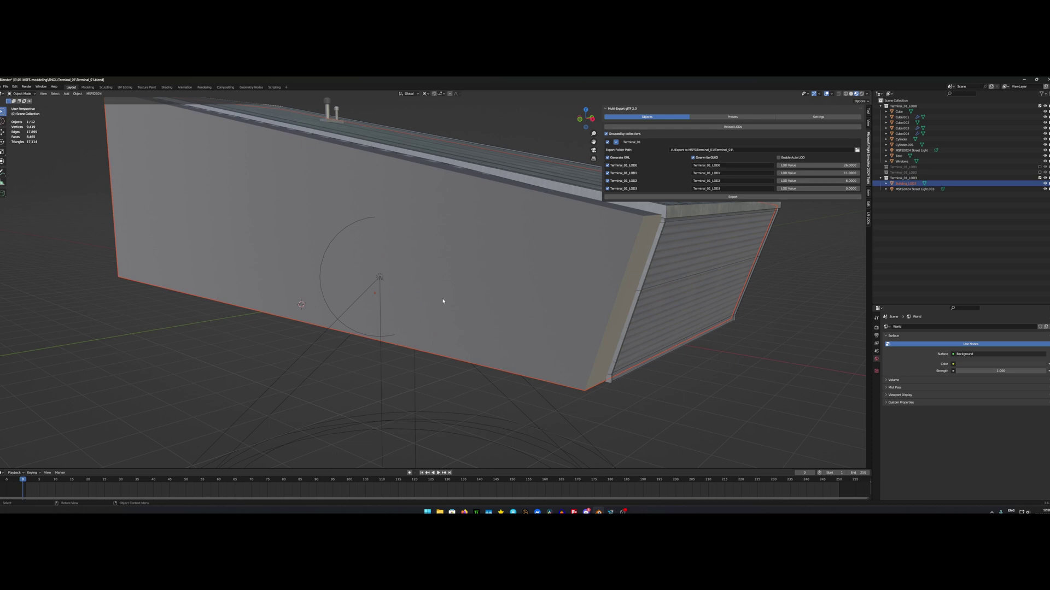
pyautogui.moveTo(448, 281); pyautogui.dragTo(425, 285, button='middle')
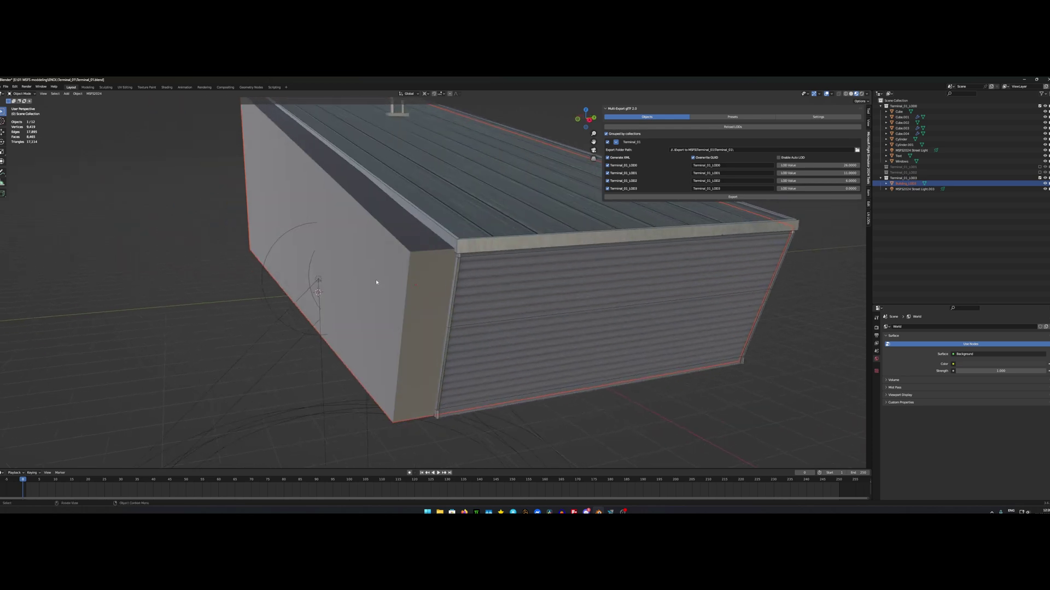
pyautogui.scroll(5, 361, 290)
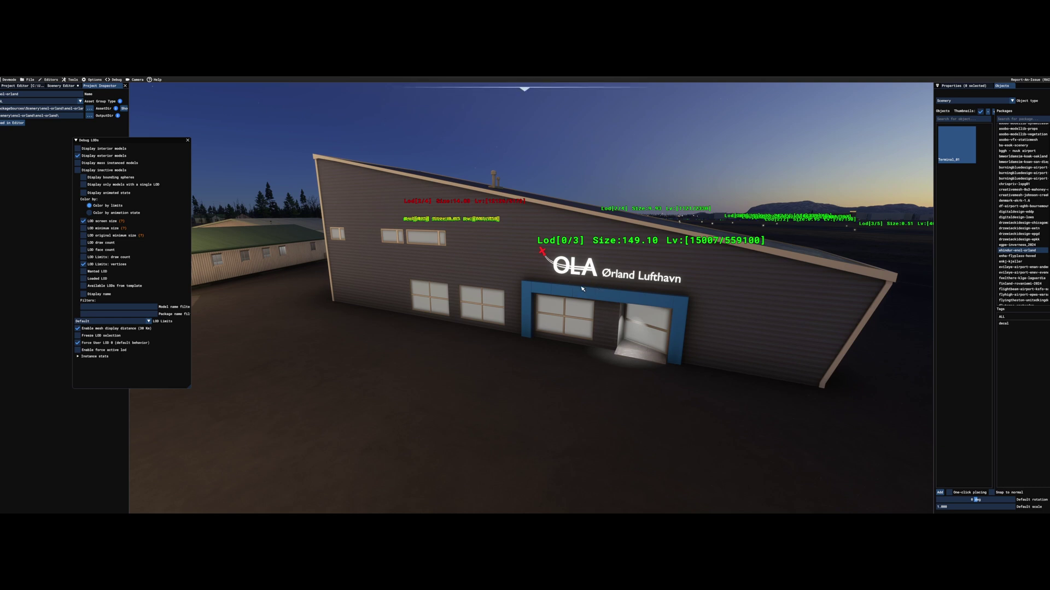
# Swing the editor camera around and away from the placed terminal to a high aerial view.
pyautogui.moveTo(645, 347); pyautogui.dragTo(525, 342, button='right')
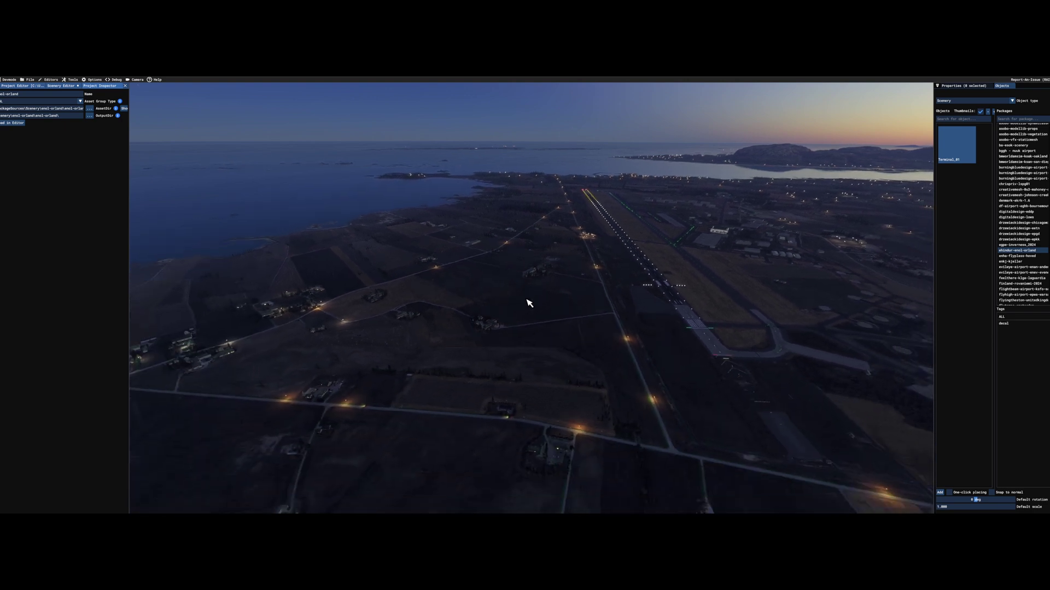
# Turn on Debug Models LODs to show the Debug LODs window again.
pyautogui.click(117, 79)
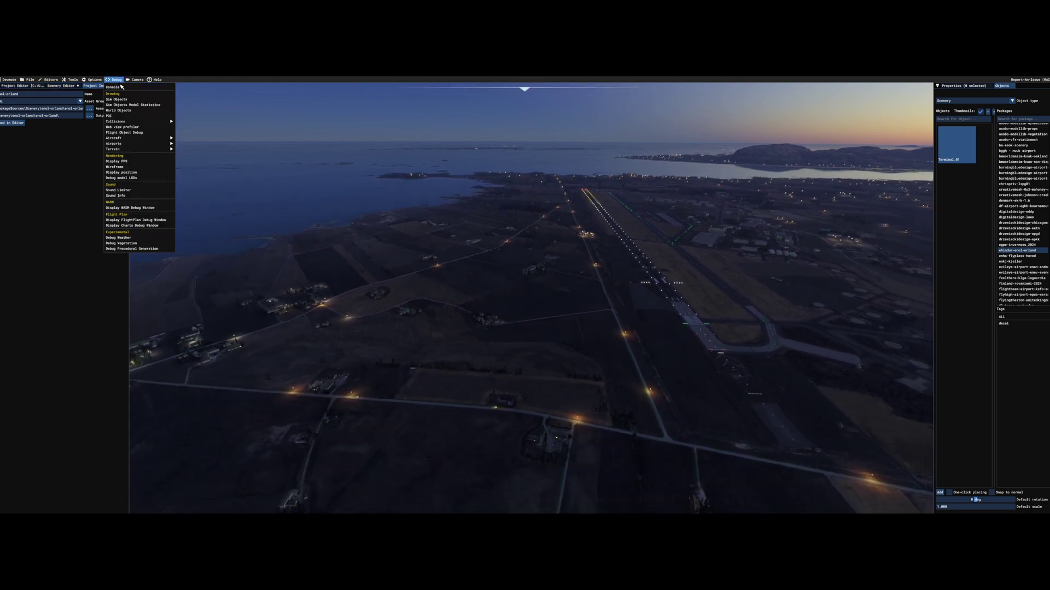
pyautogui.click(143, 178)
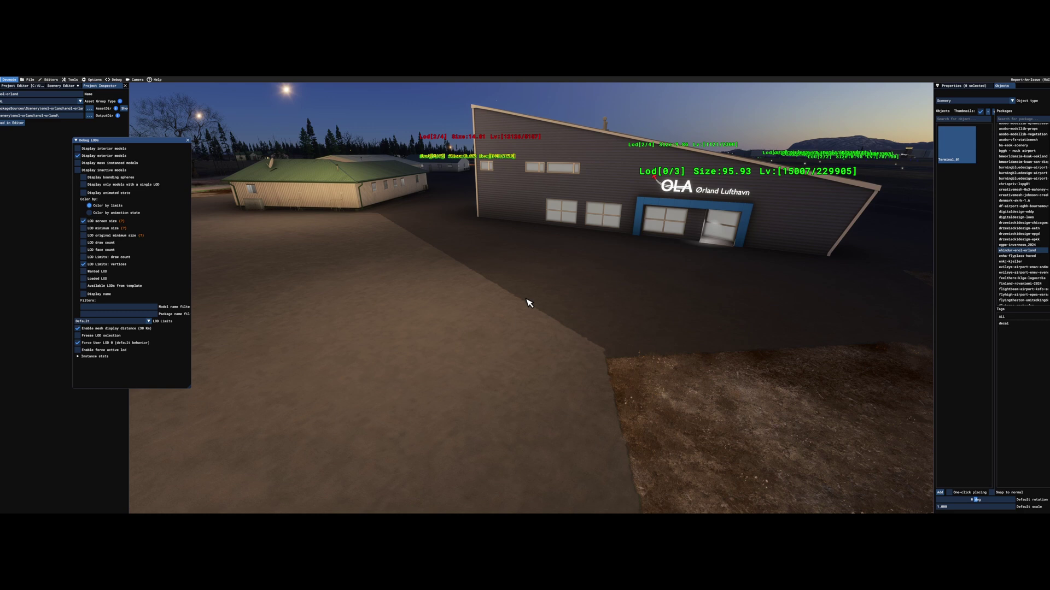
# Strafe and back away from the terminal until its Lod[0/3] label reads size 88.76.
pyautogui.press('s')
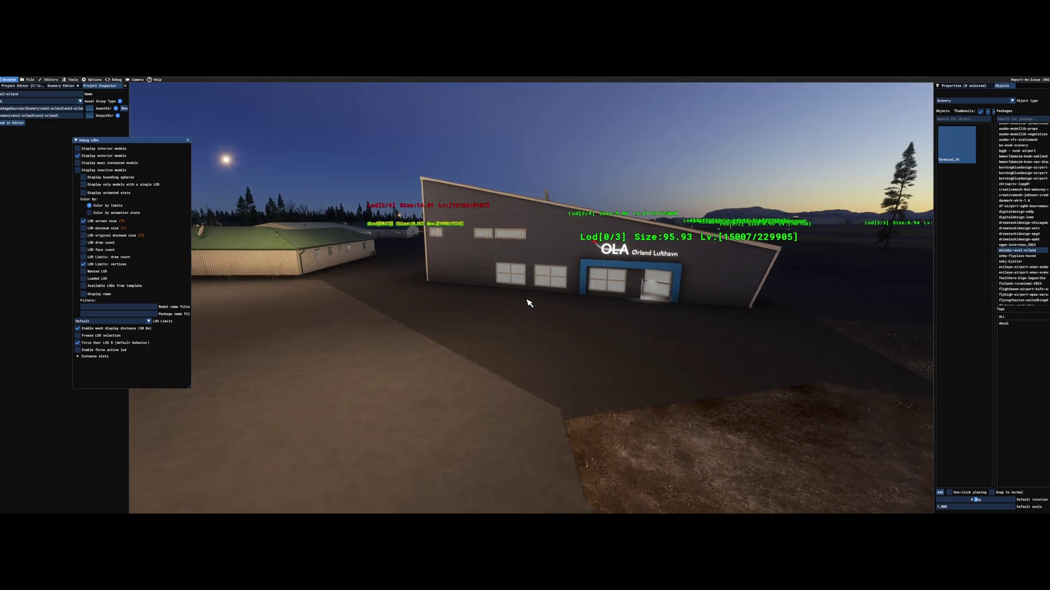
pyautogui.press('a')
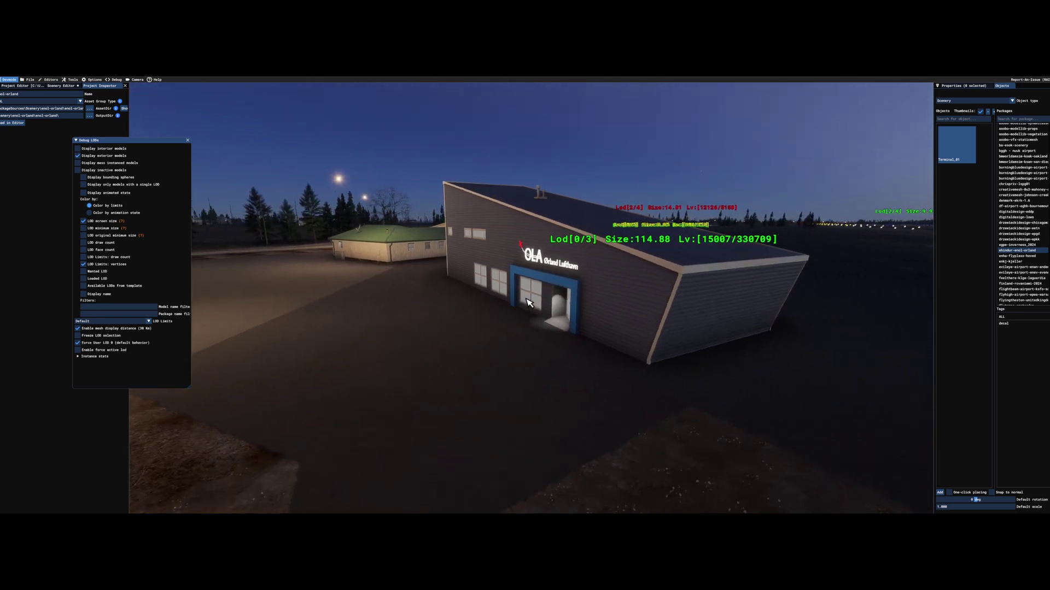
pyautogui.press('d')
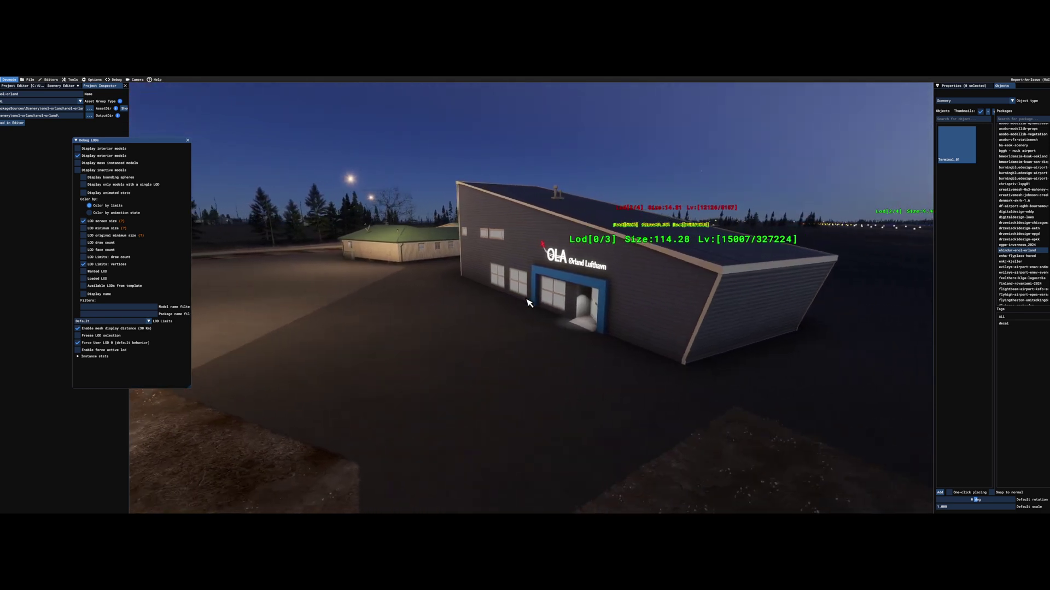
pyautogui.press('a')
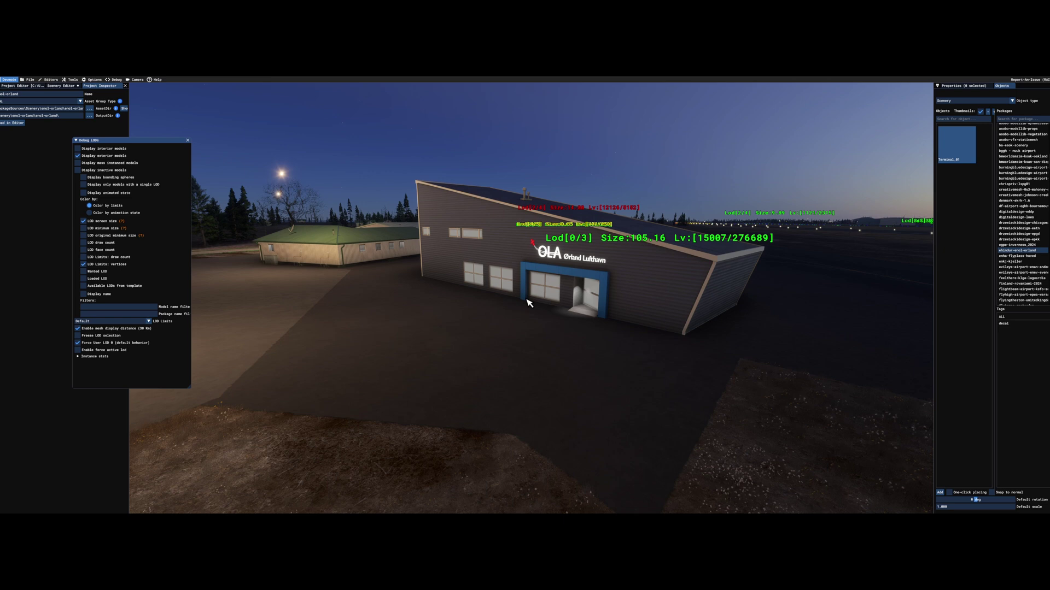
pyautogui.press('a')
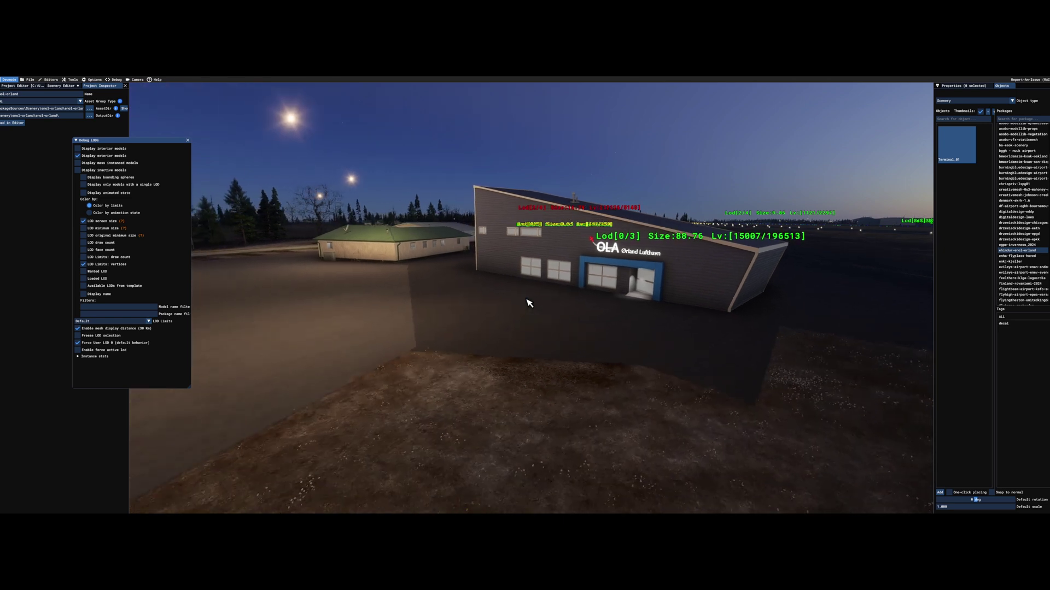